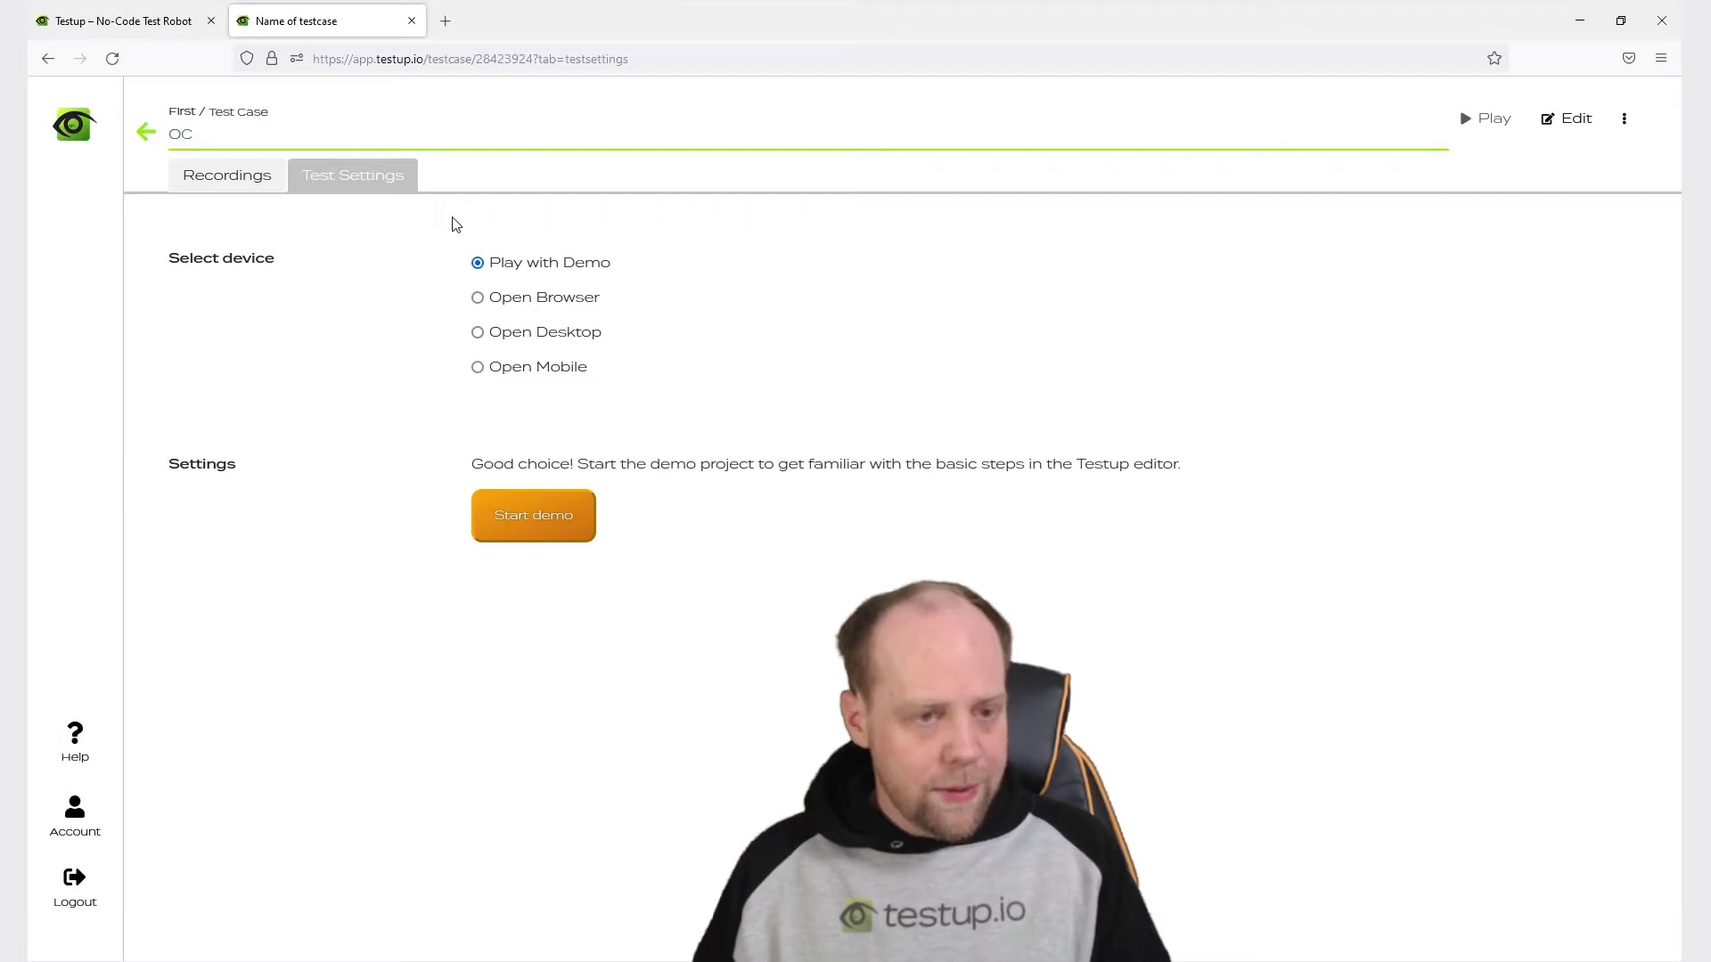
# Confirm 'OCR' as the new test case's name.
pyautogui.press('Return')
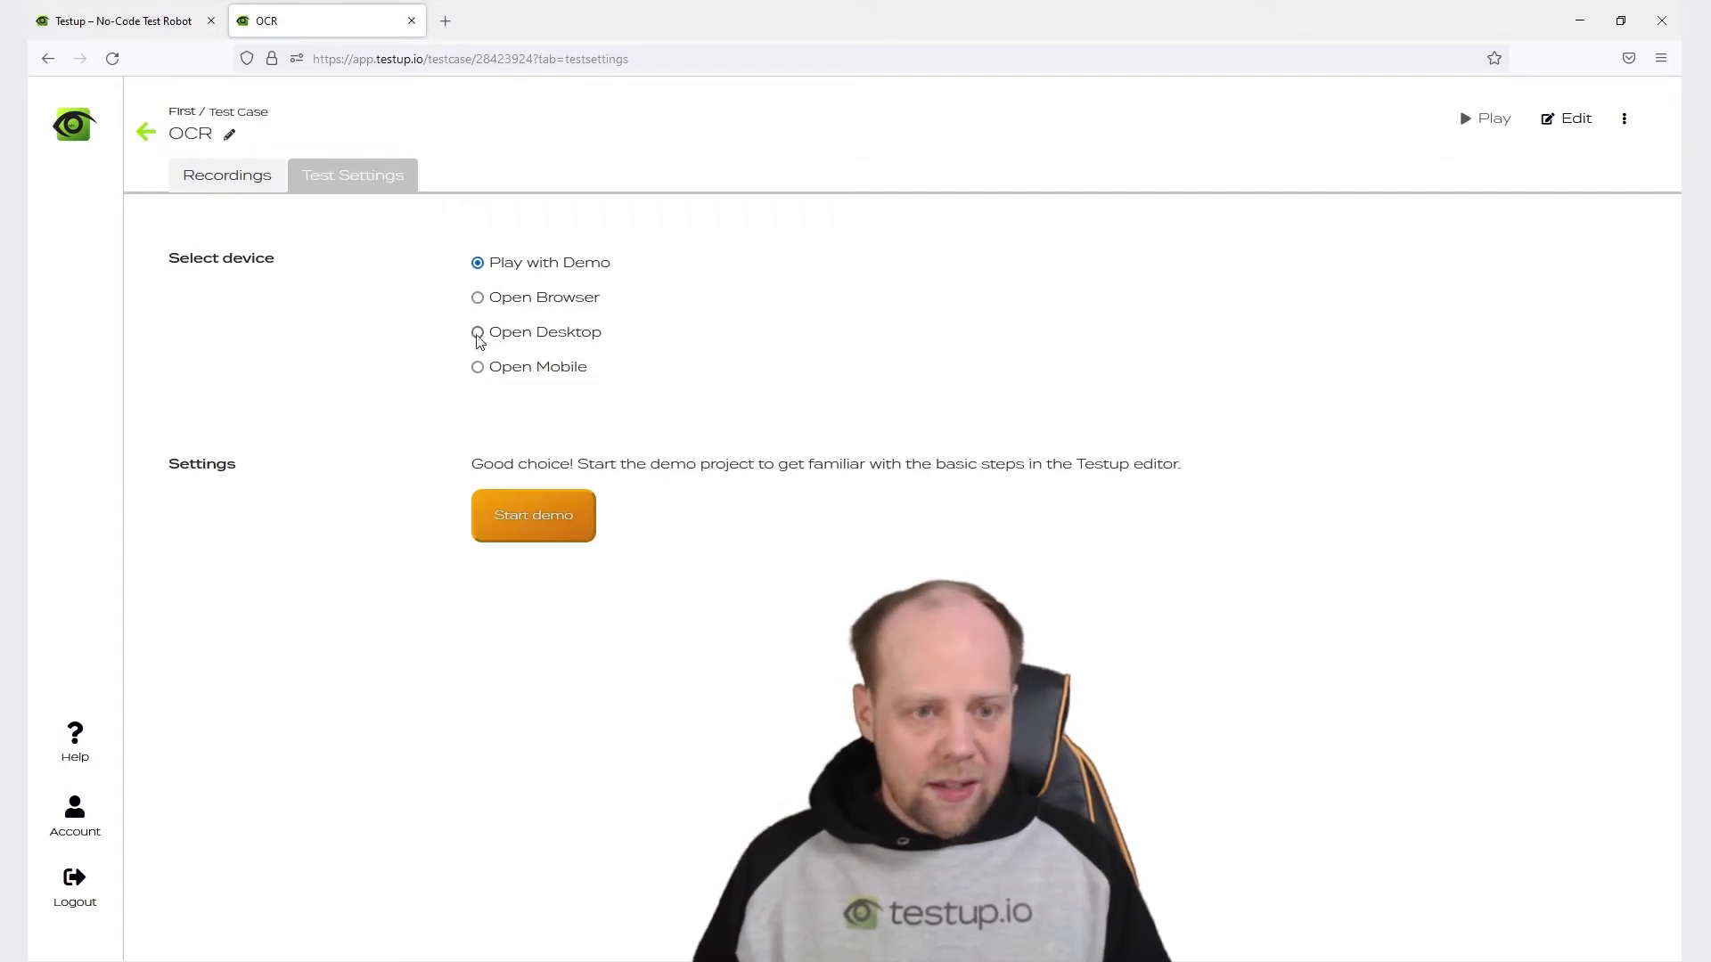
# Set the OCR test to run on Open Desktop and launch the recording editor.
pyautogui.click(478, 333)
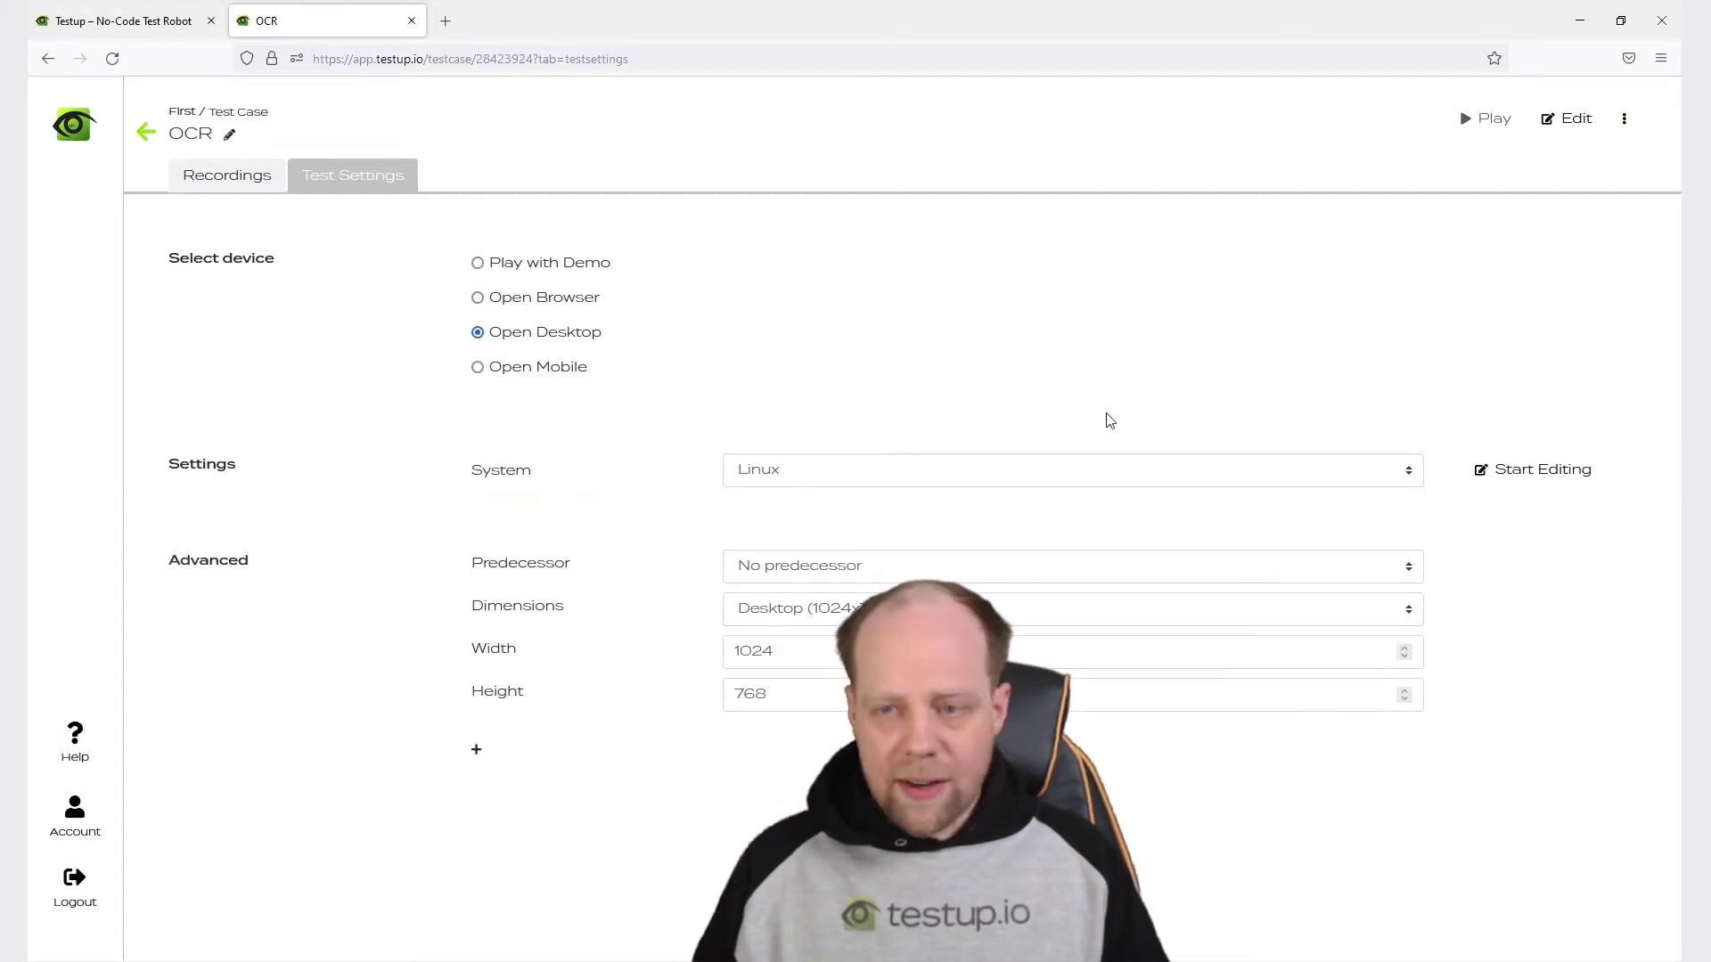
pyautogui.click(1566, 119)
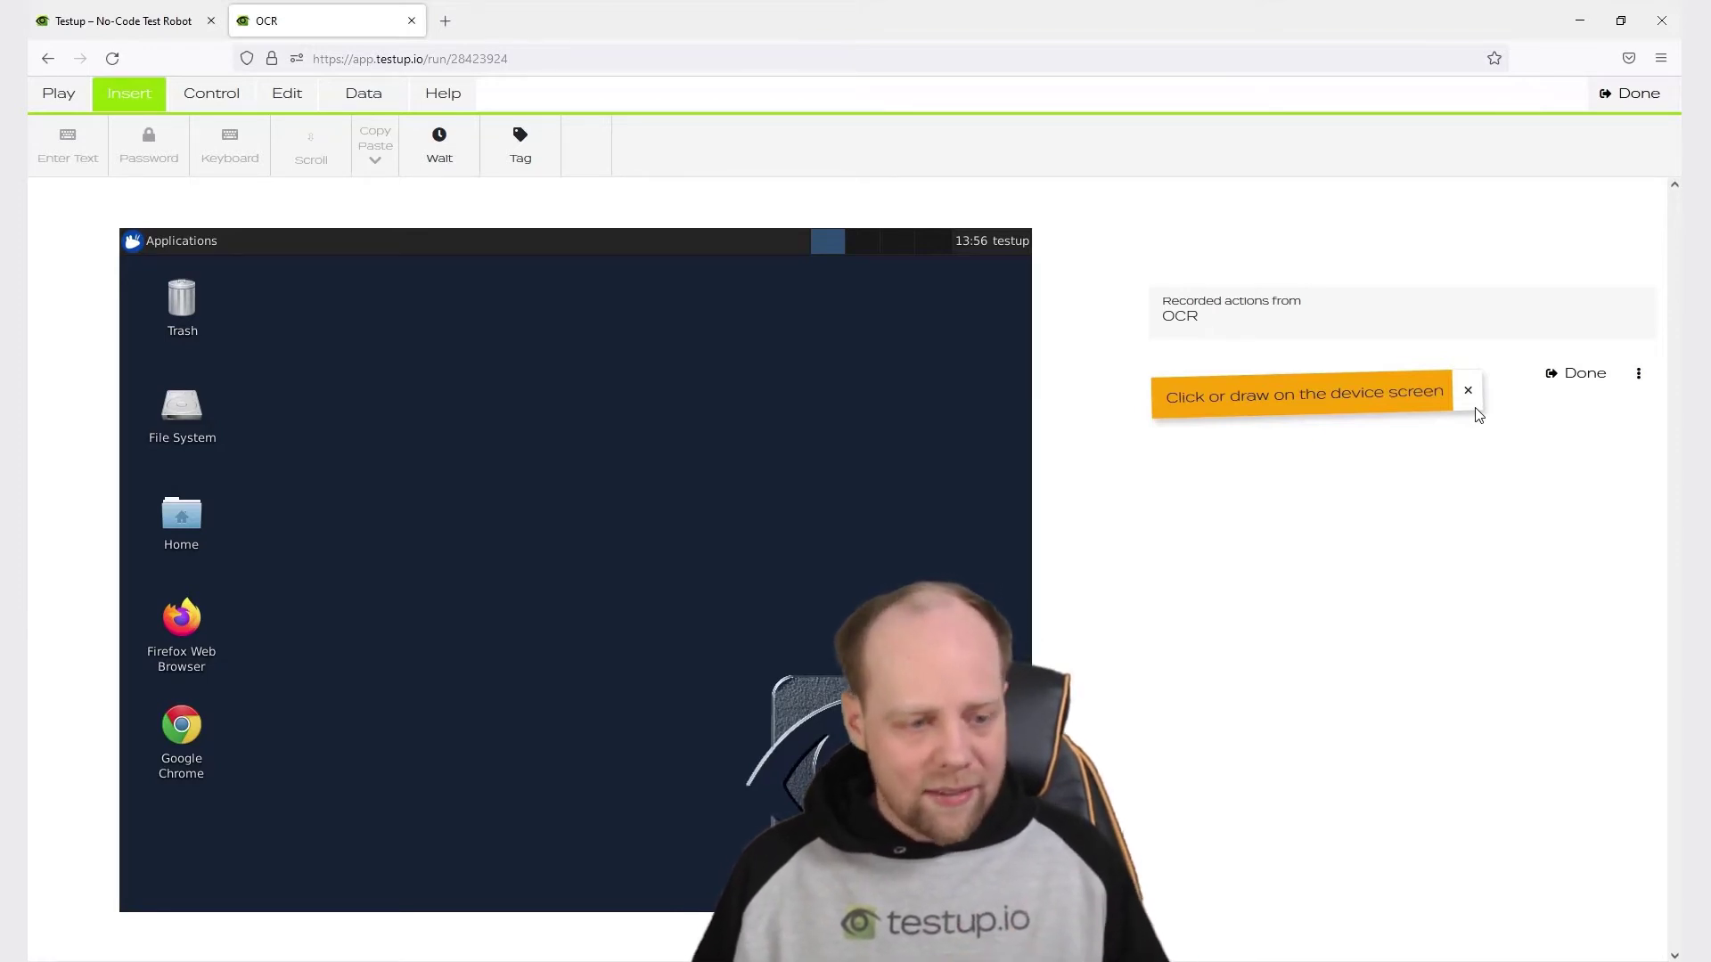
# Record launching Firefox, then a check and a click on its address bar.
pyautogui.doubleClick(181, 624)
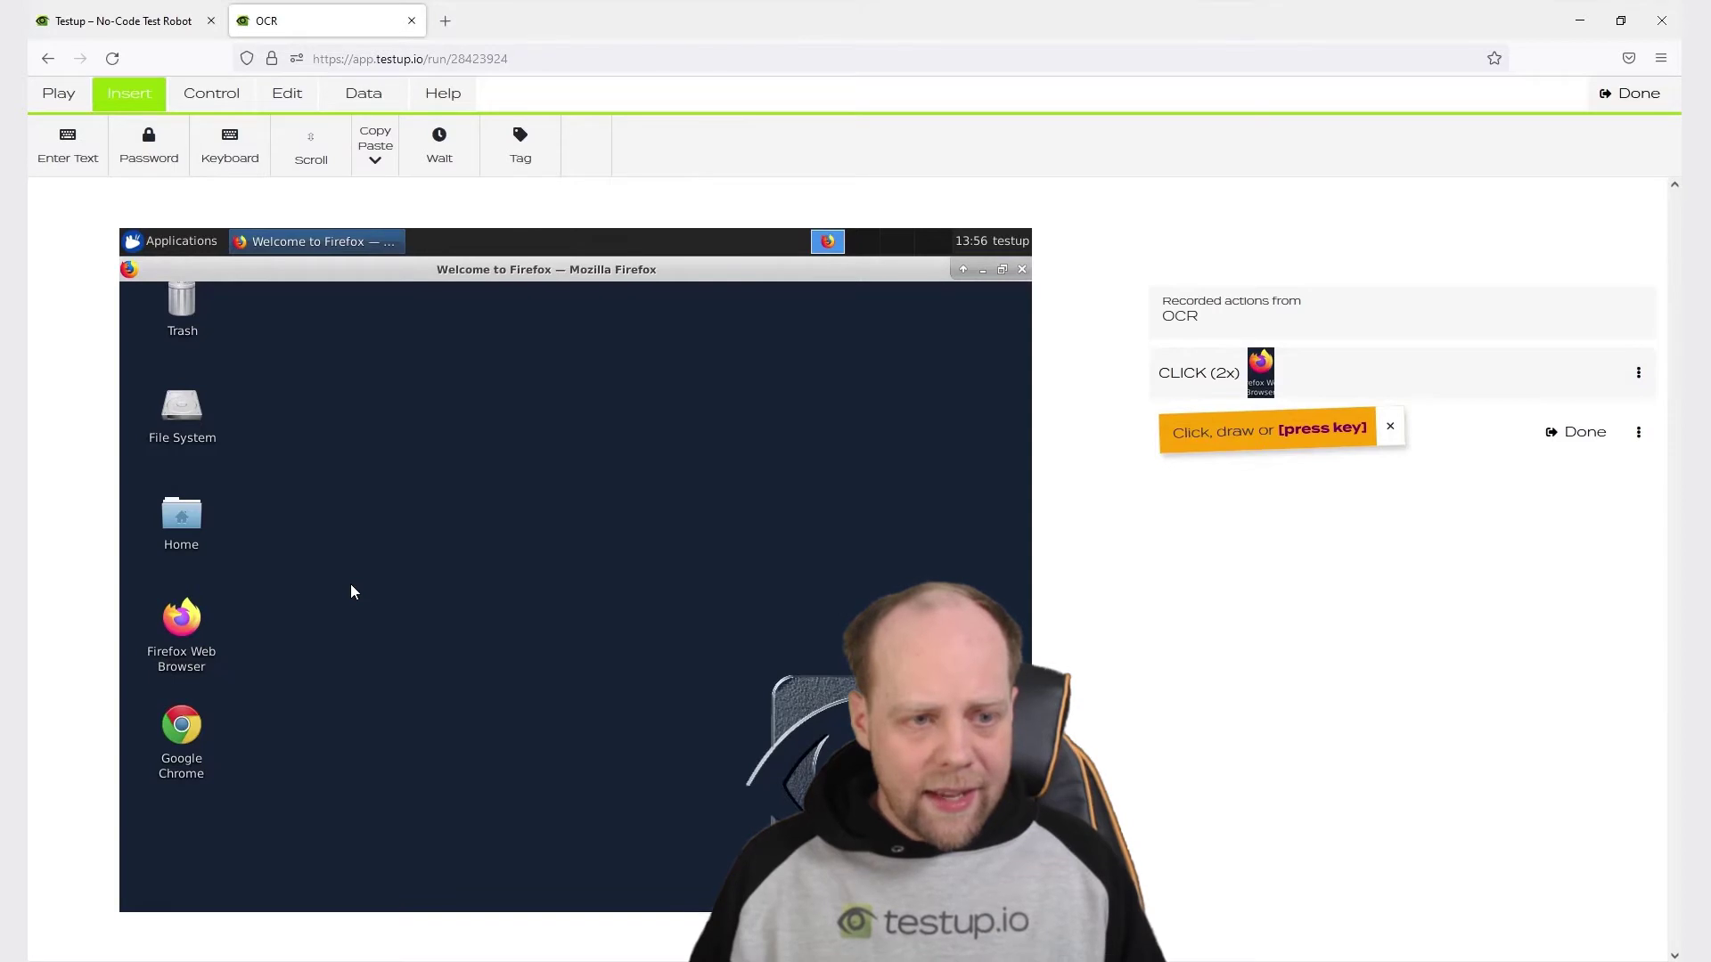
pyautogui.moveTo(252, 321); pyautogui.dragTo(436, 353)
pyautogui.click(1372, 511)
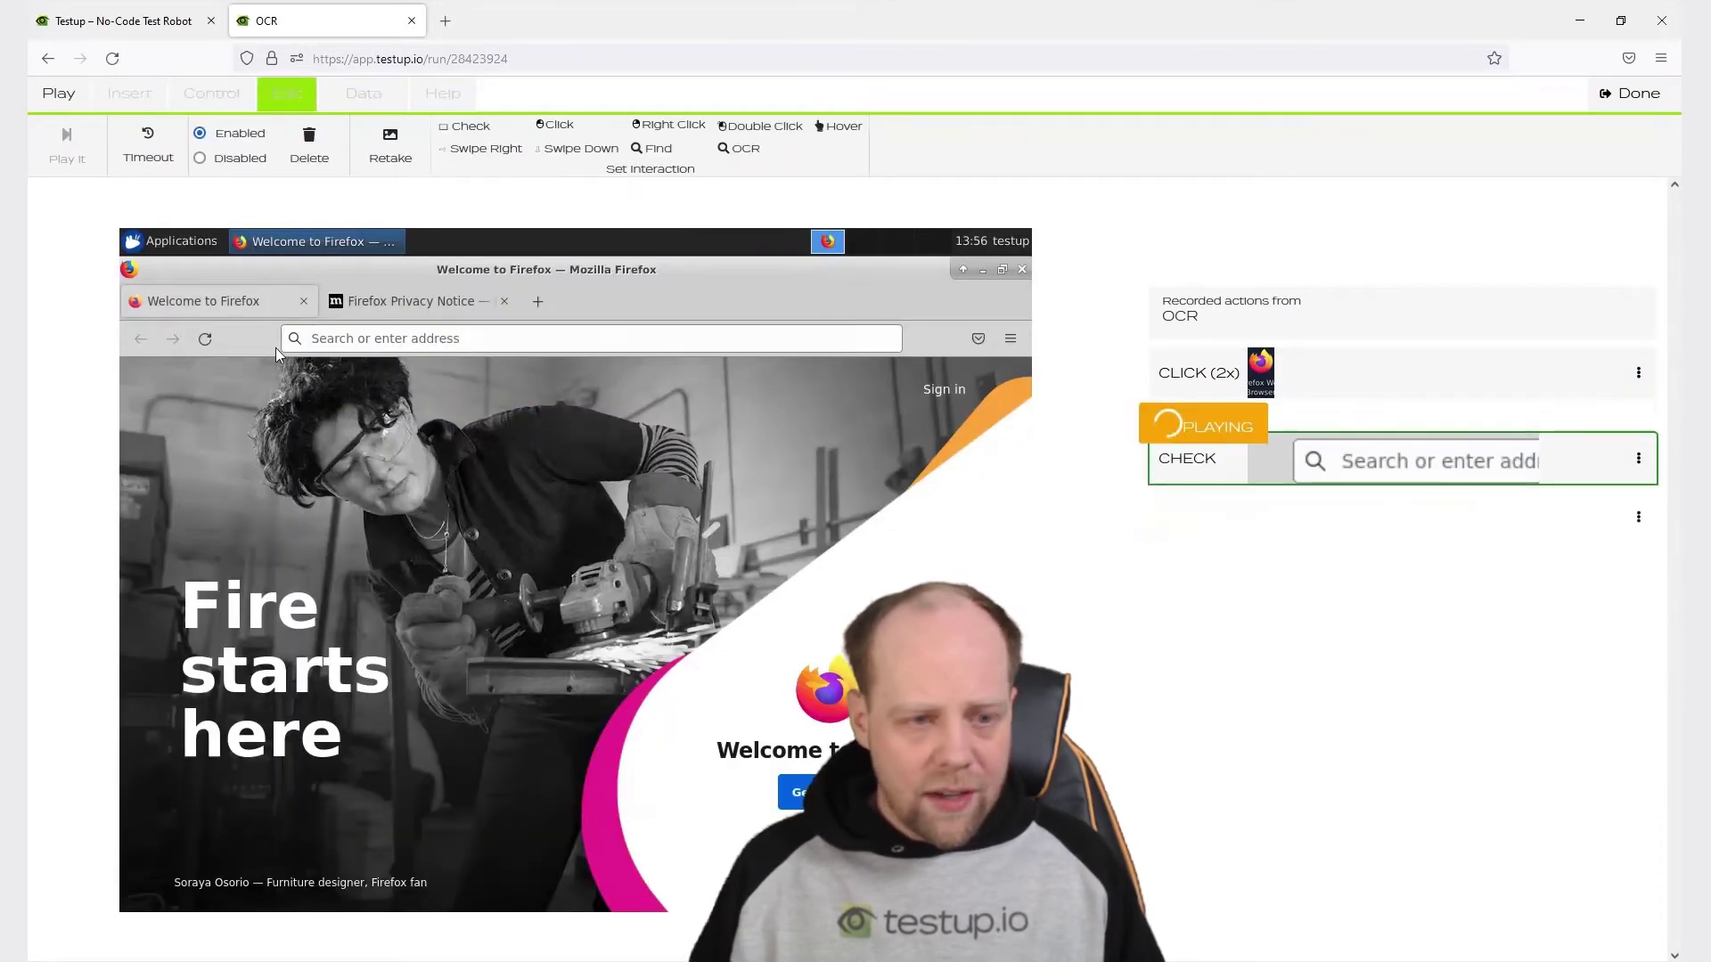
pyautogui.moveTo(256, 322); pyautogui.dragTo(393, 354)
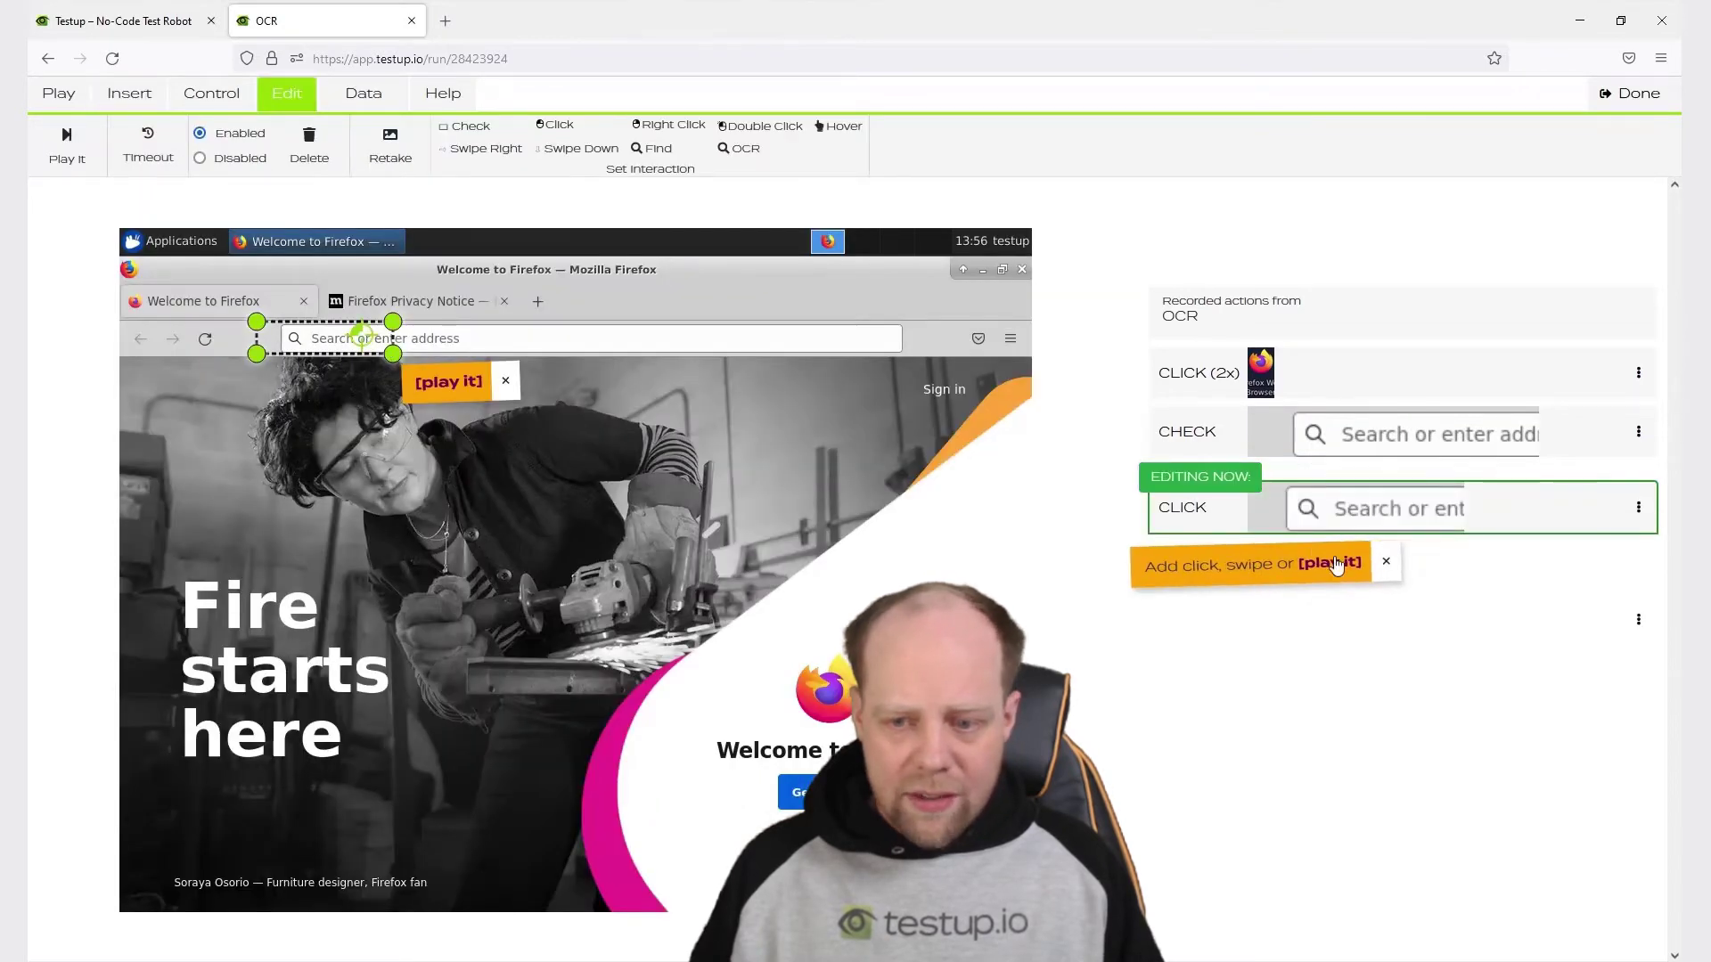
pyautogui.click(1325, 561)
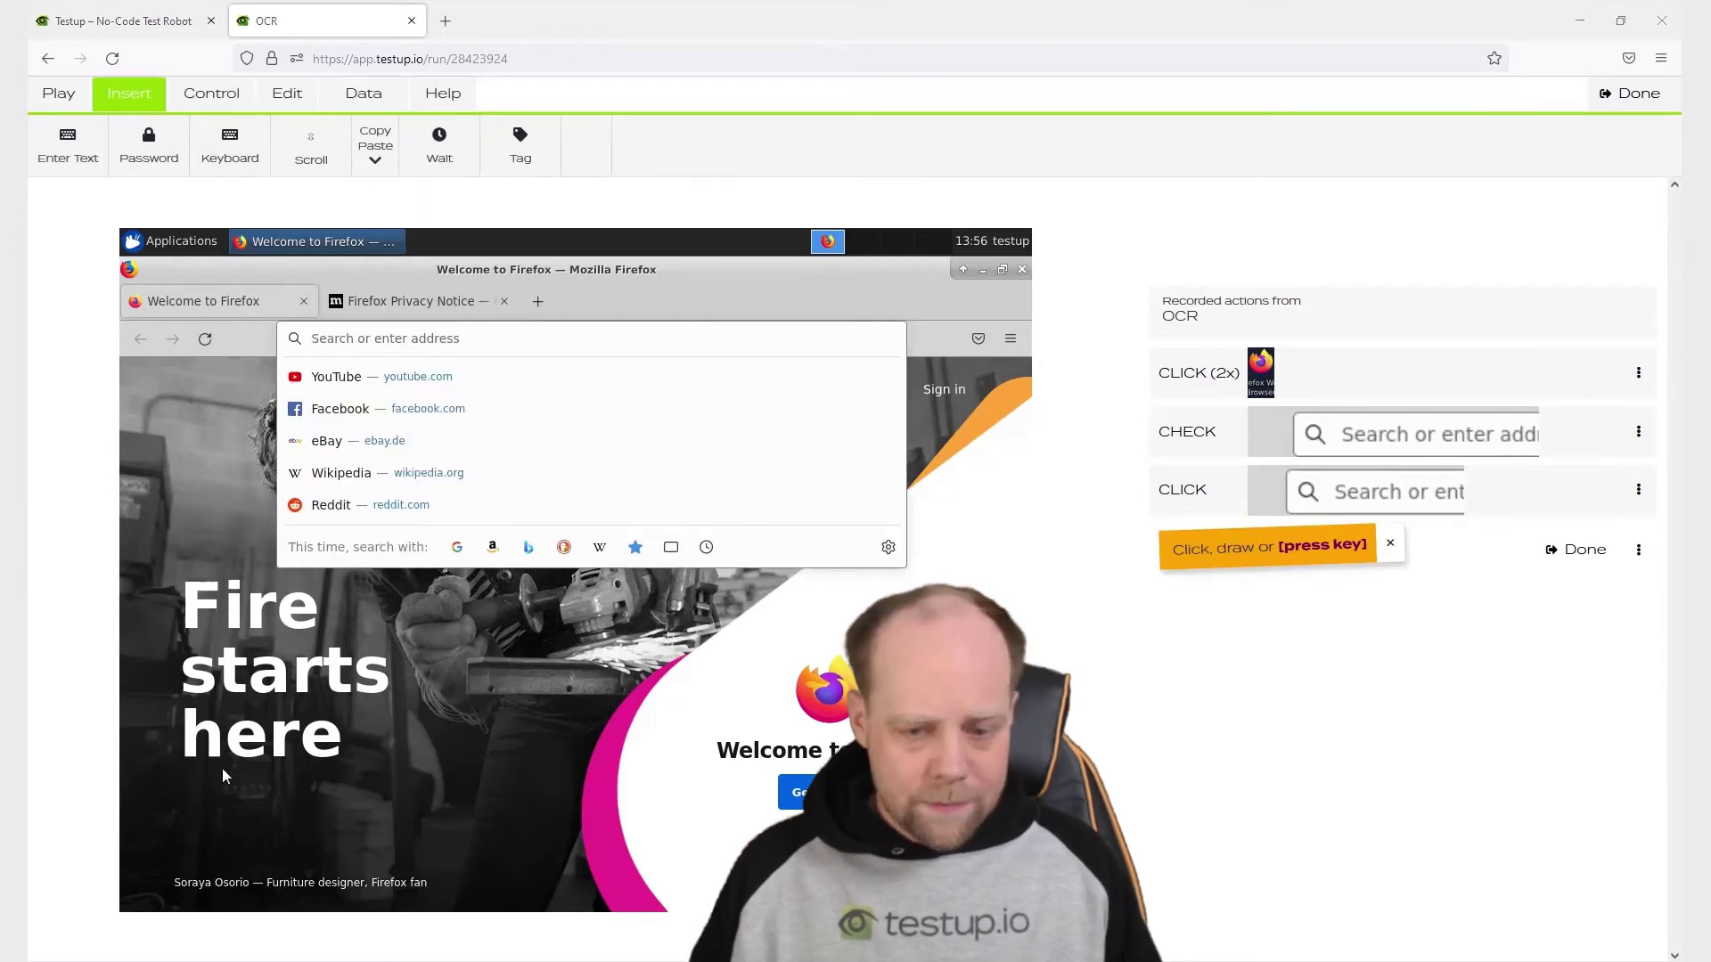
pyautogui.write('d')
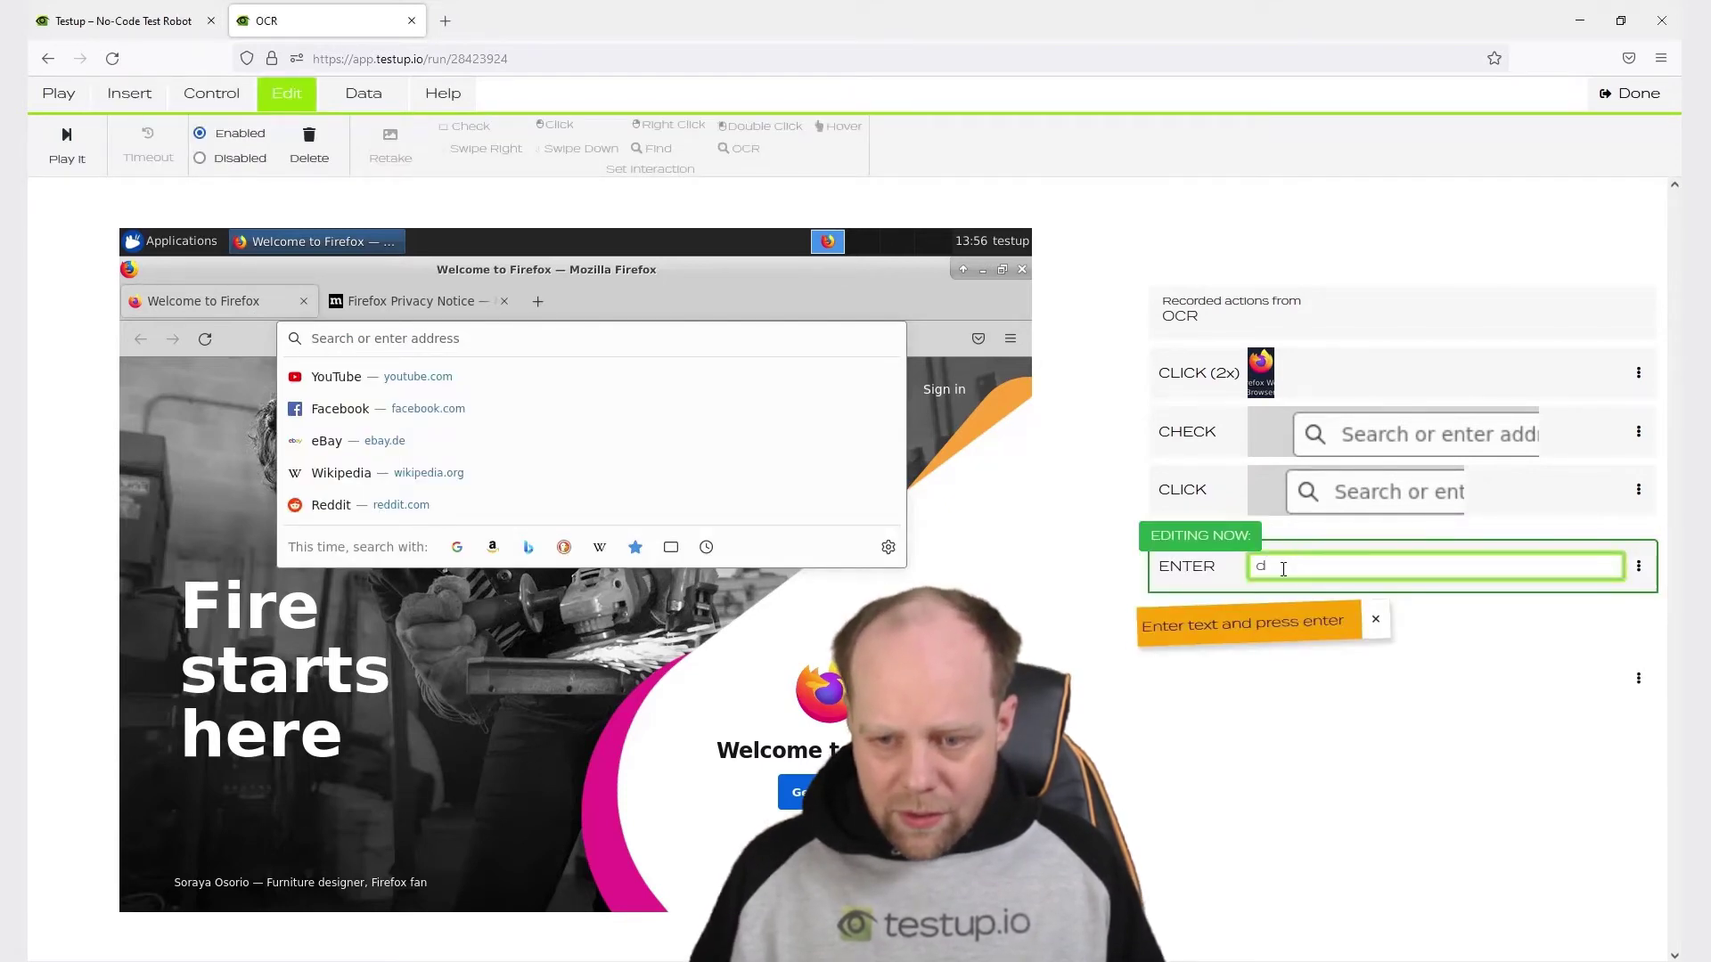
pyautogui.write('https://en.wikipedia.org')
pyautogui.press('Return')
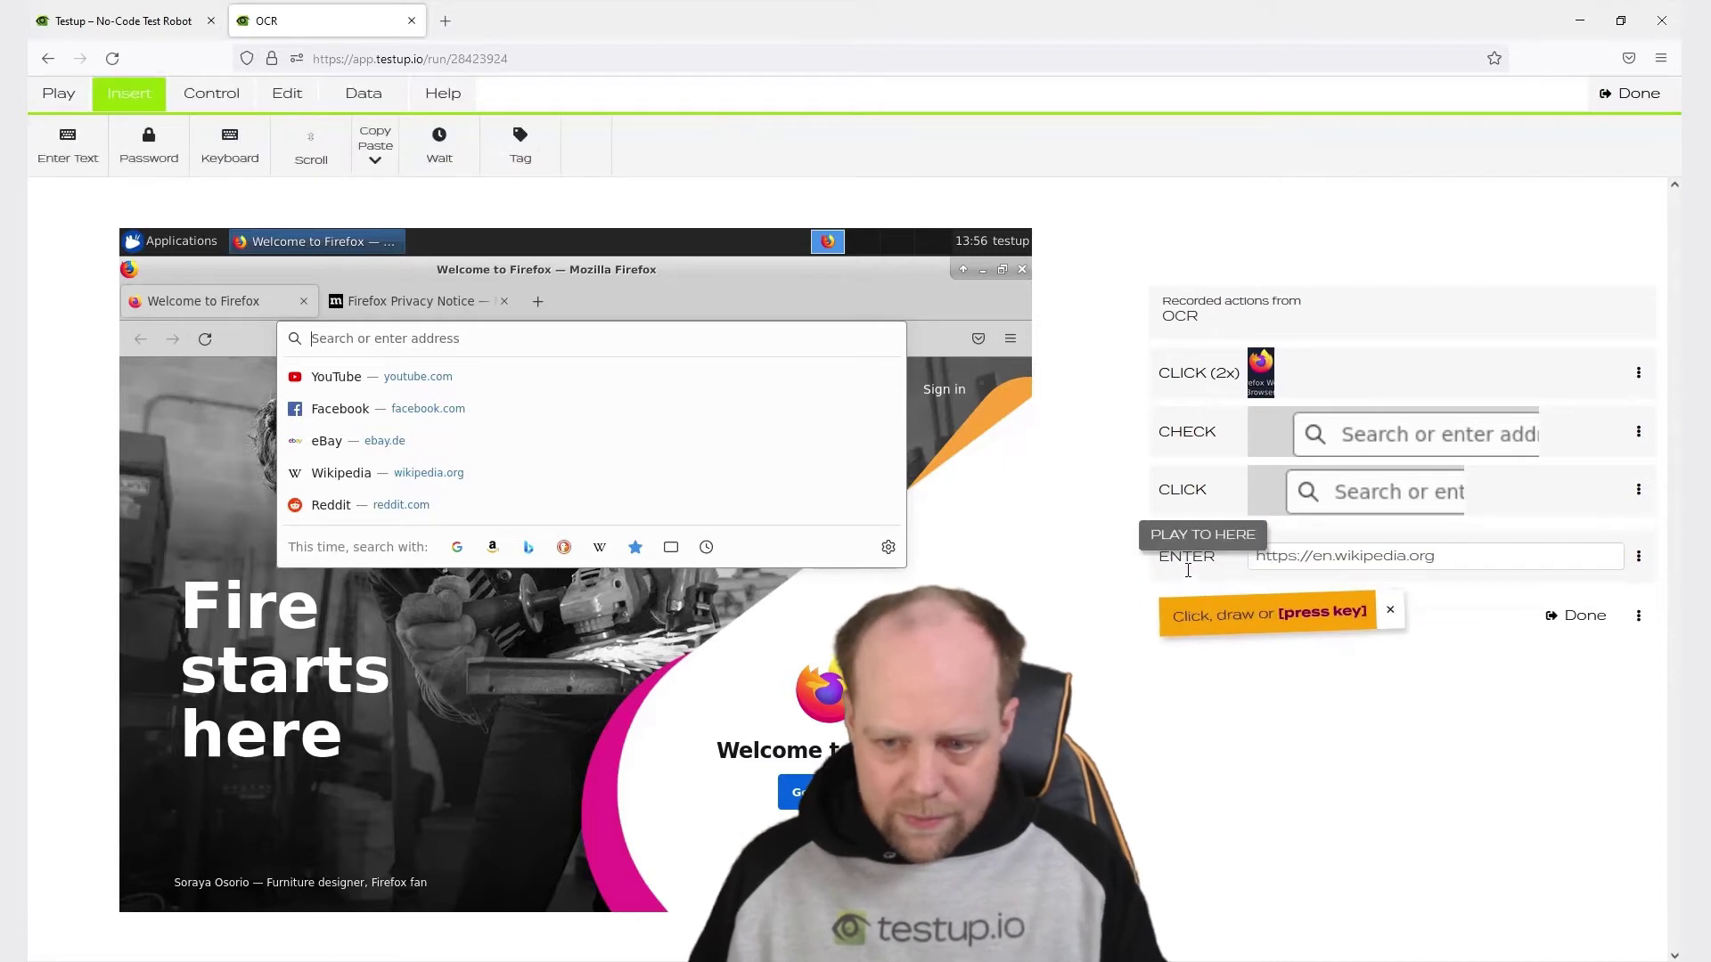
pyautogui.press('Return')
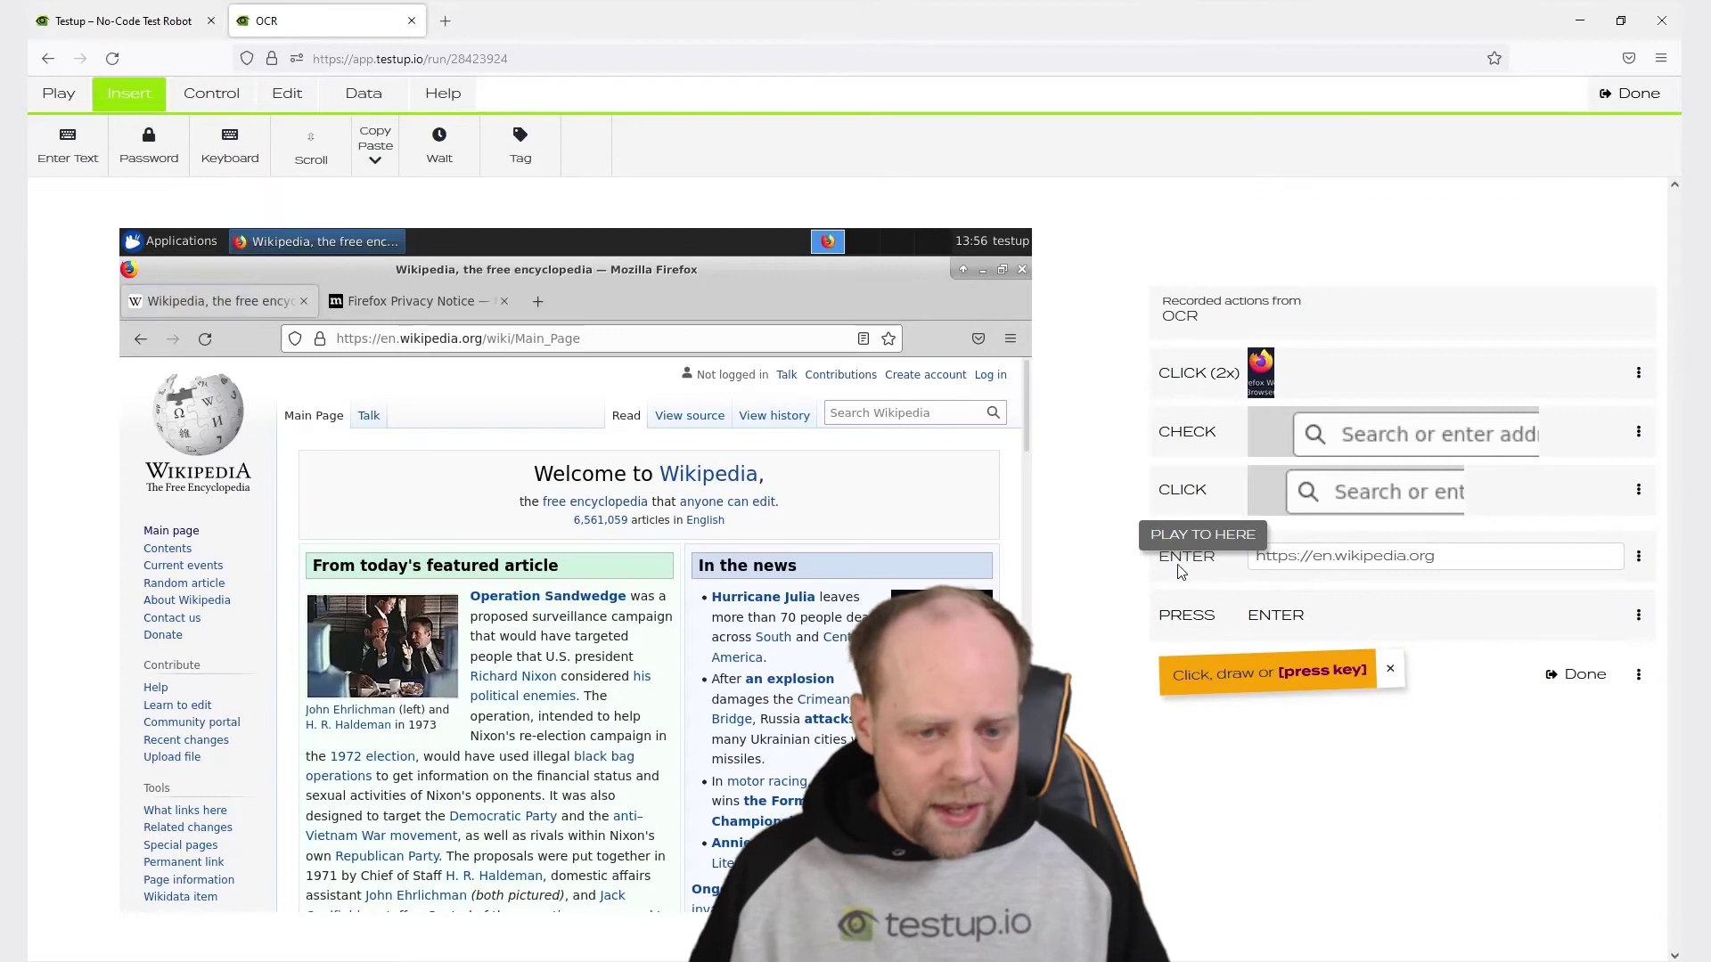
# Record a check of 'Not logged in' and a click on the Create account link.
pyautogui.moveTo(662, 365); pyautogui.dragTo(771, 395)
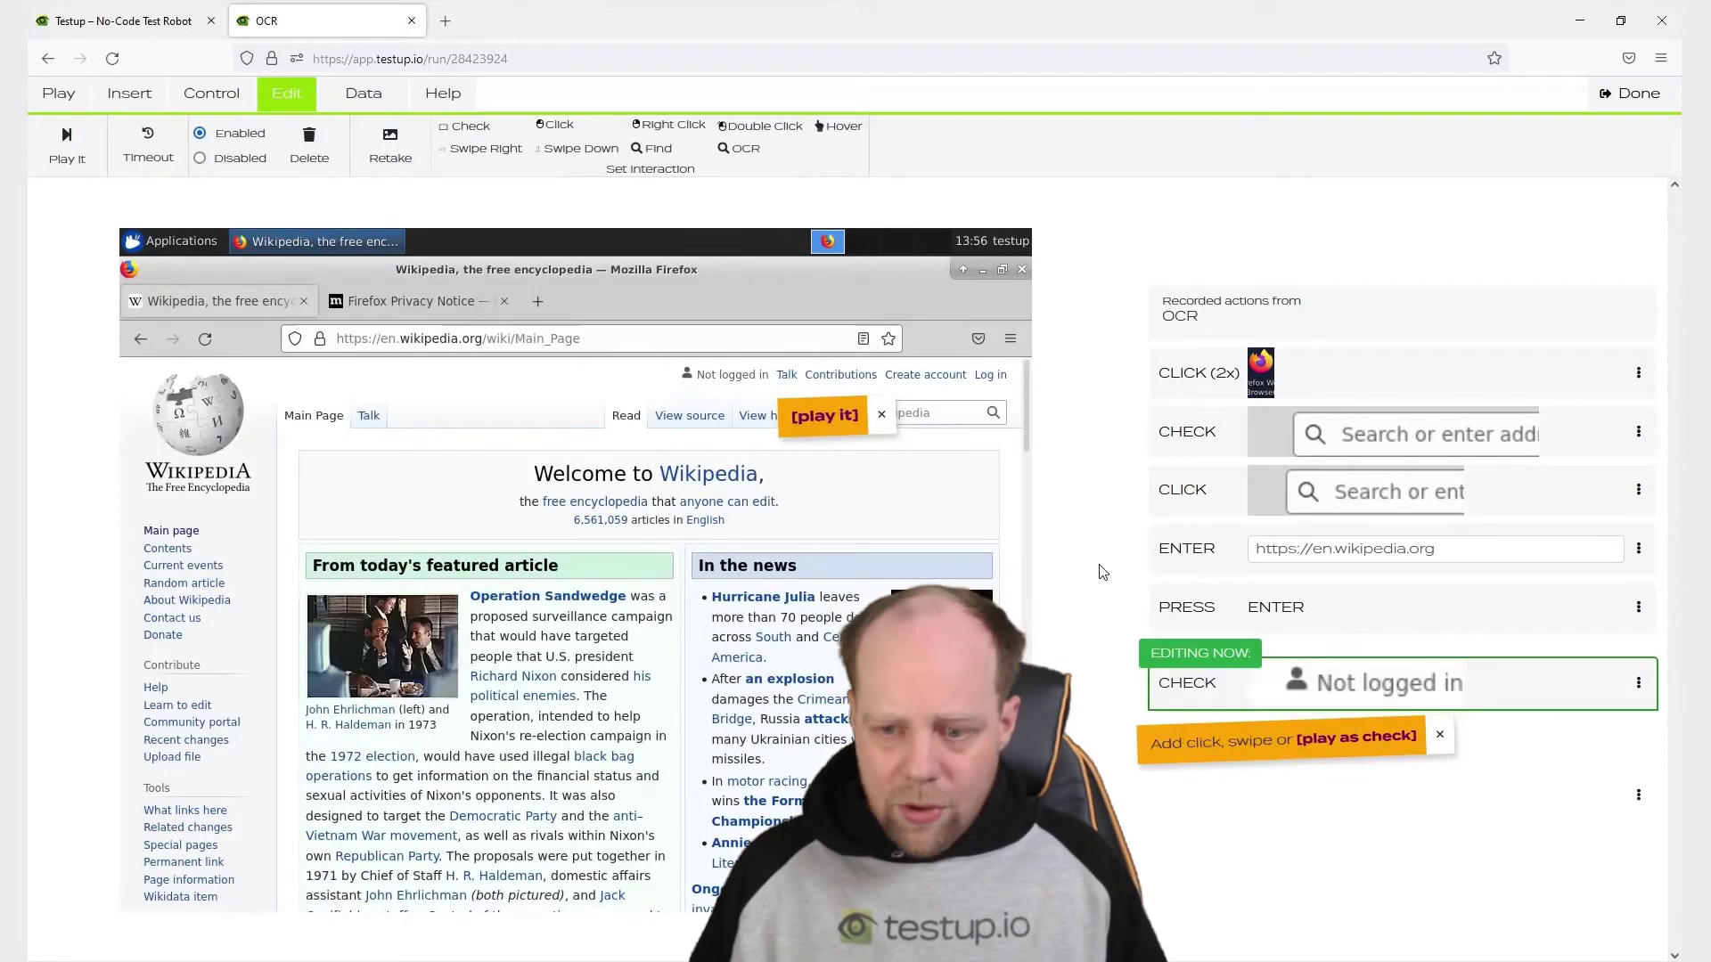
pyautogui.click(1336, 730)
pyautogui.moveTo(882, 361); pyautogui.dragTo(969, 387)
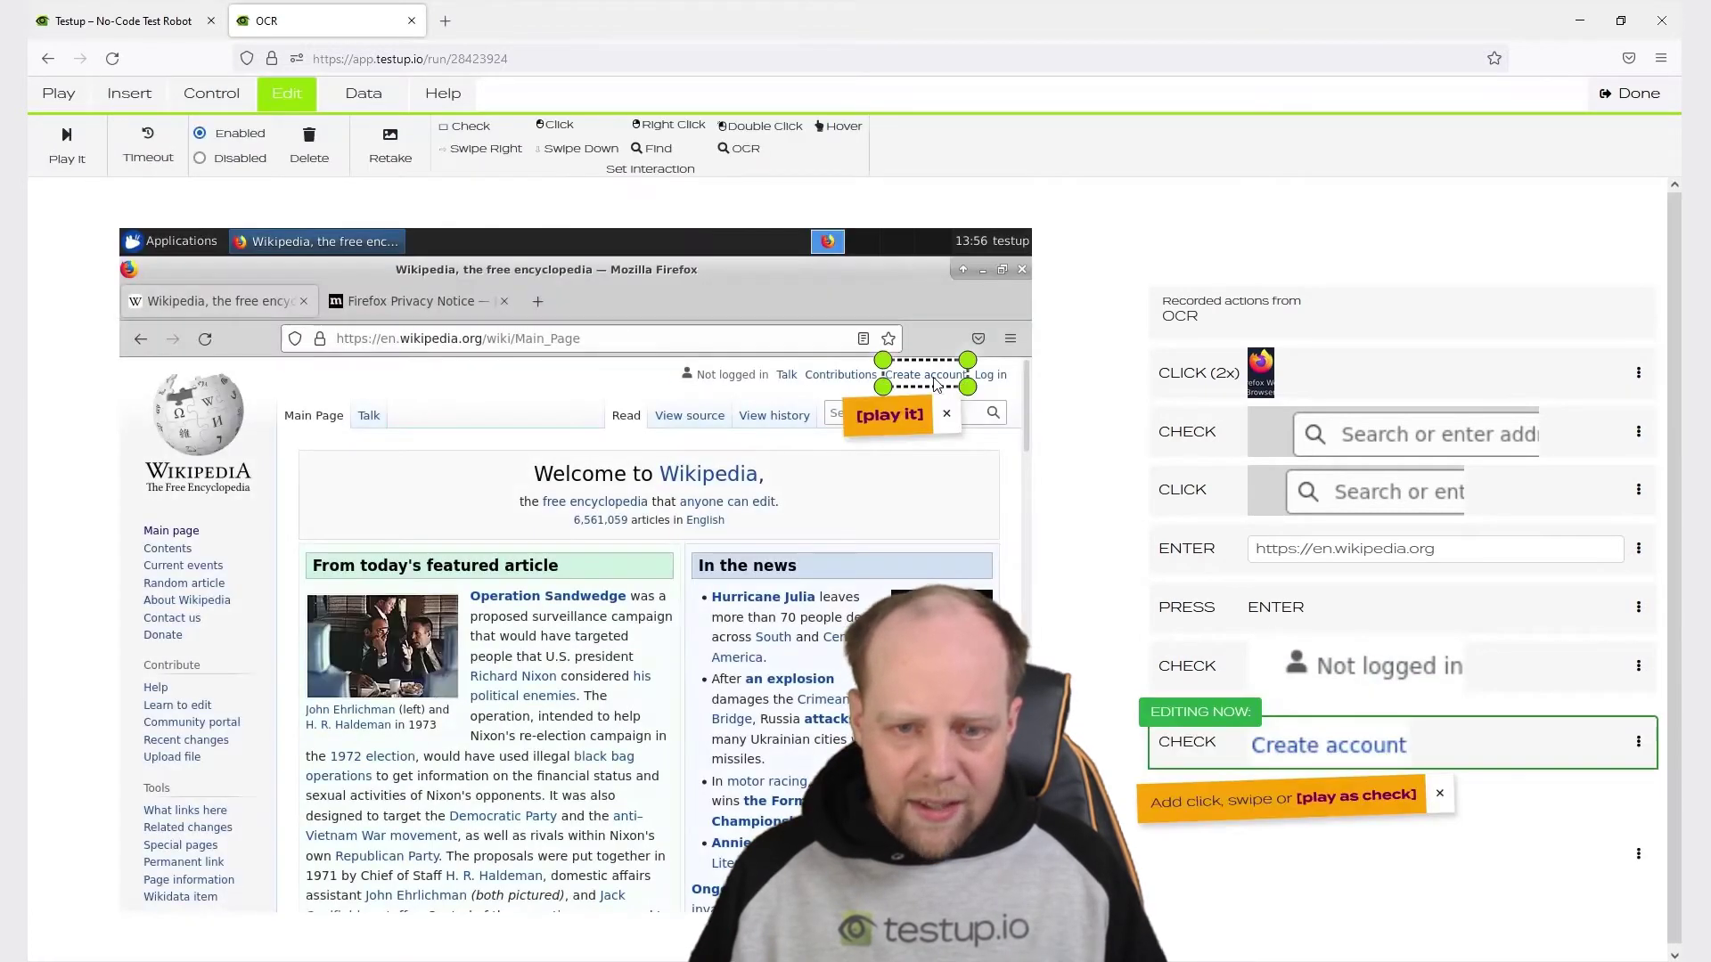
pyautogui.click(1331, 800)
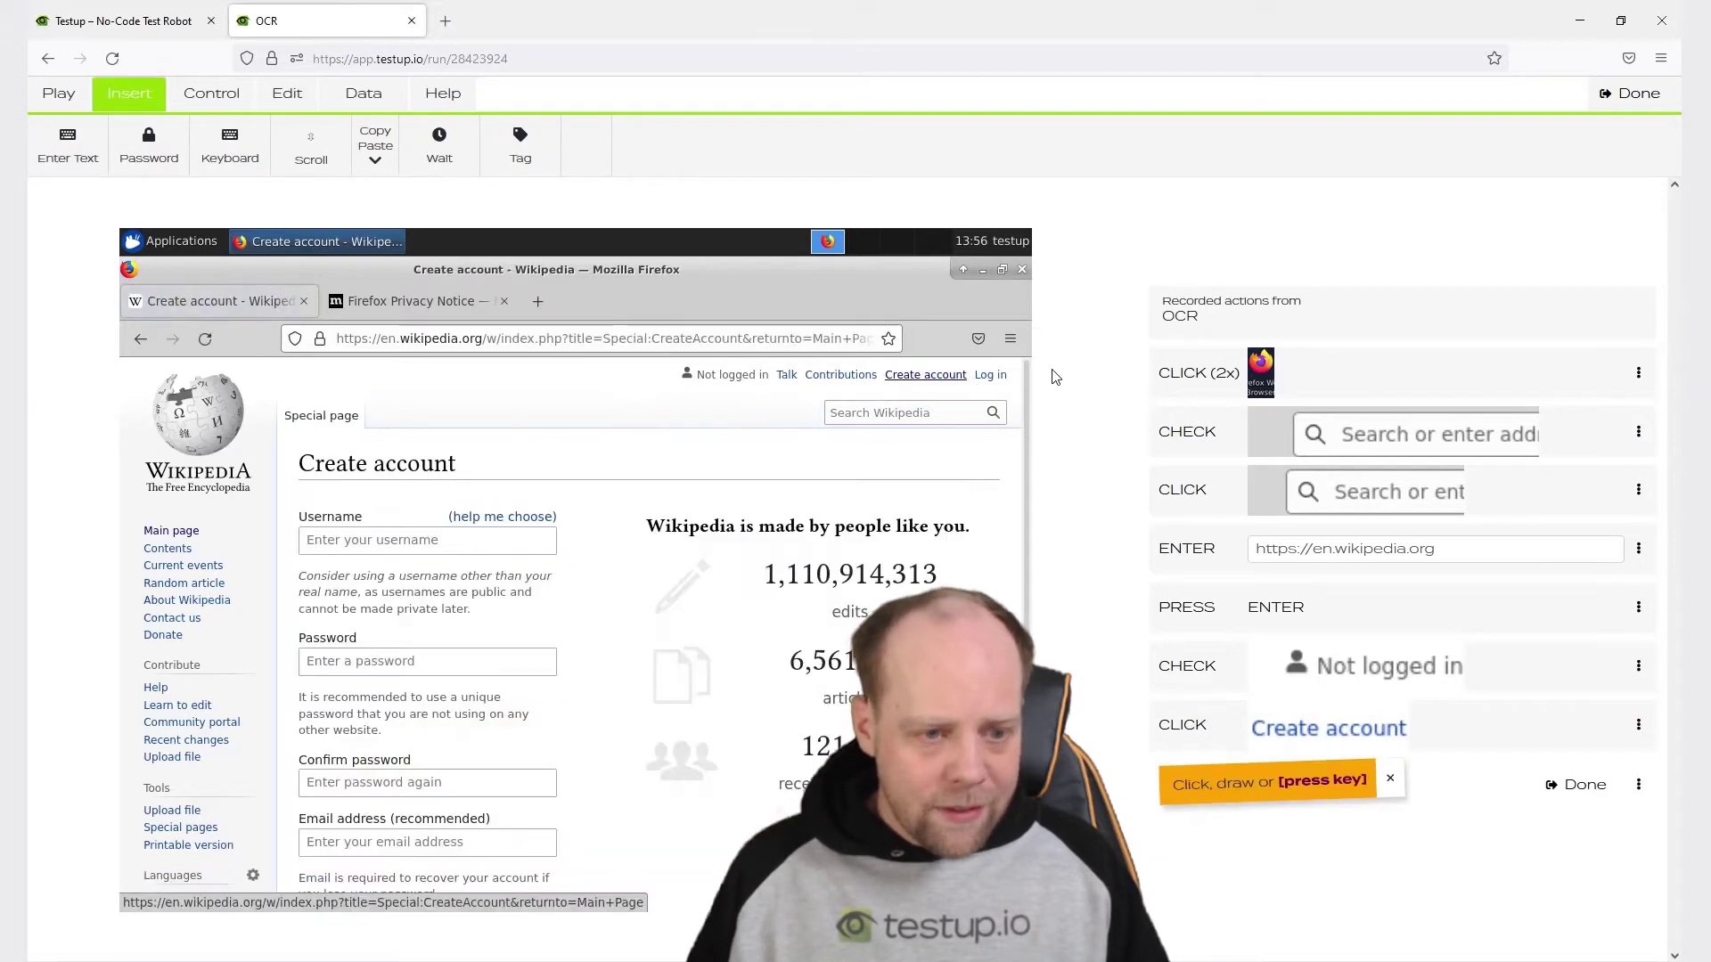
# Record a click into the Username field and enter 'Test'.
pyautogui.moveTo(282, 494); pyautogui.dragTo(381, 567)
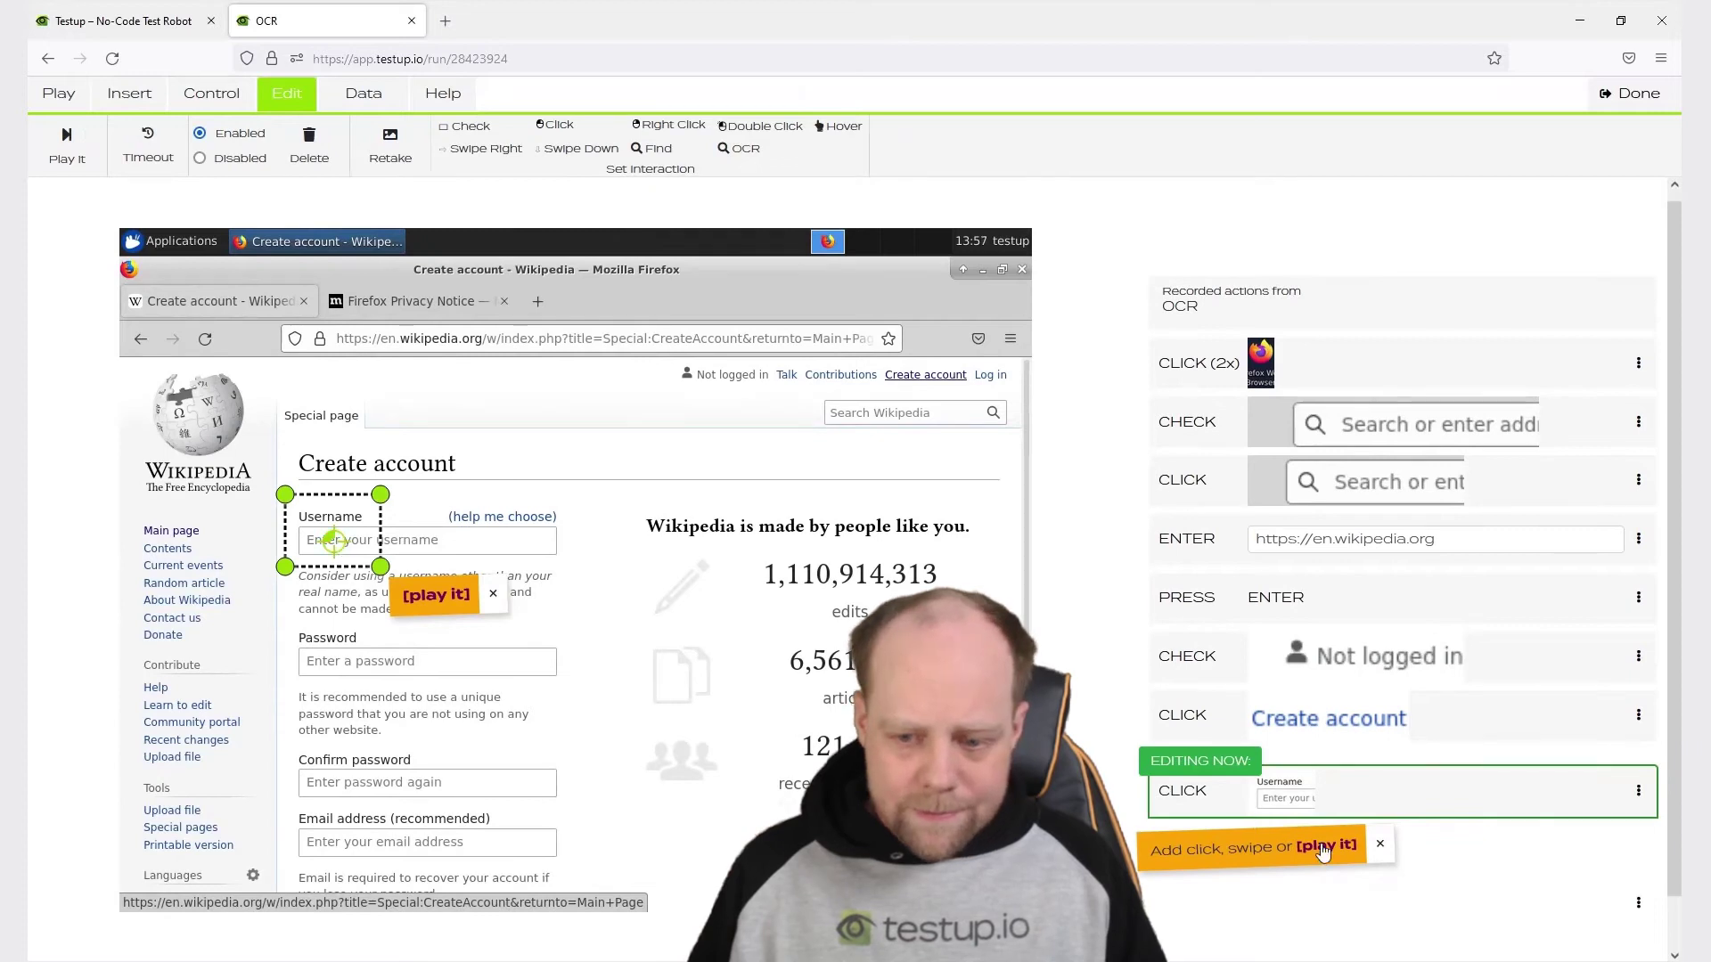
pyautogui.click(1325, 845)
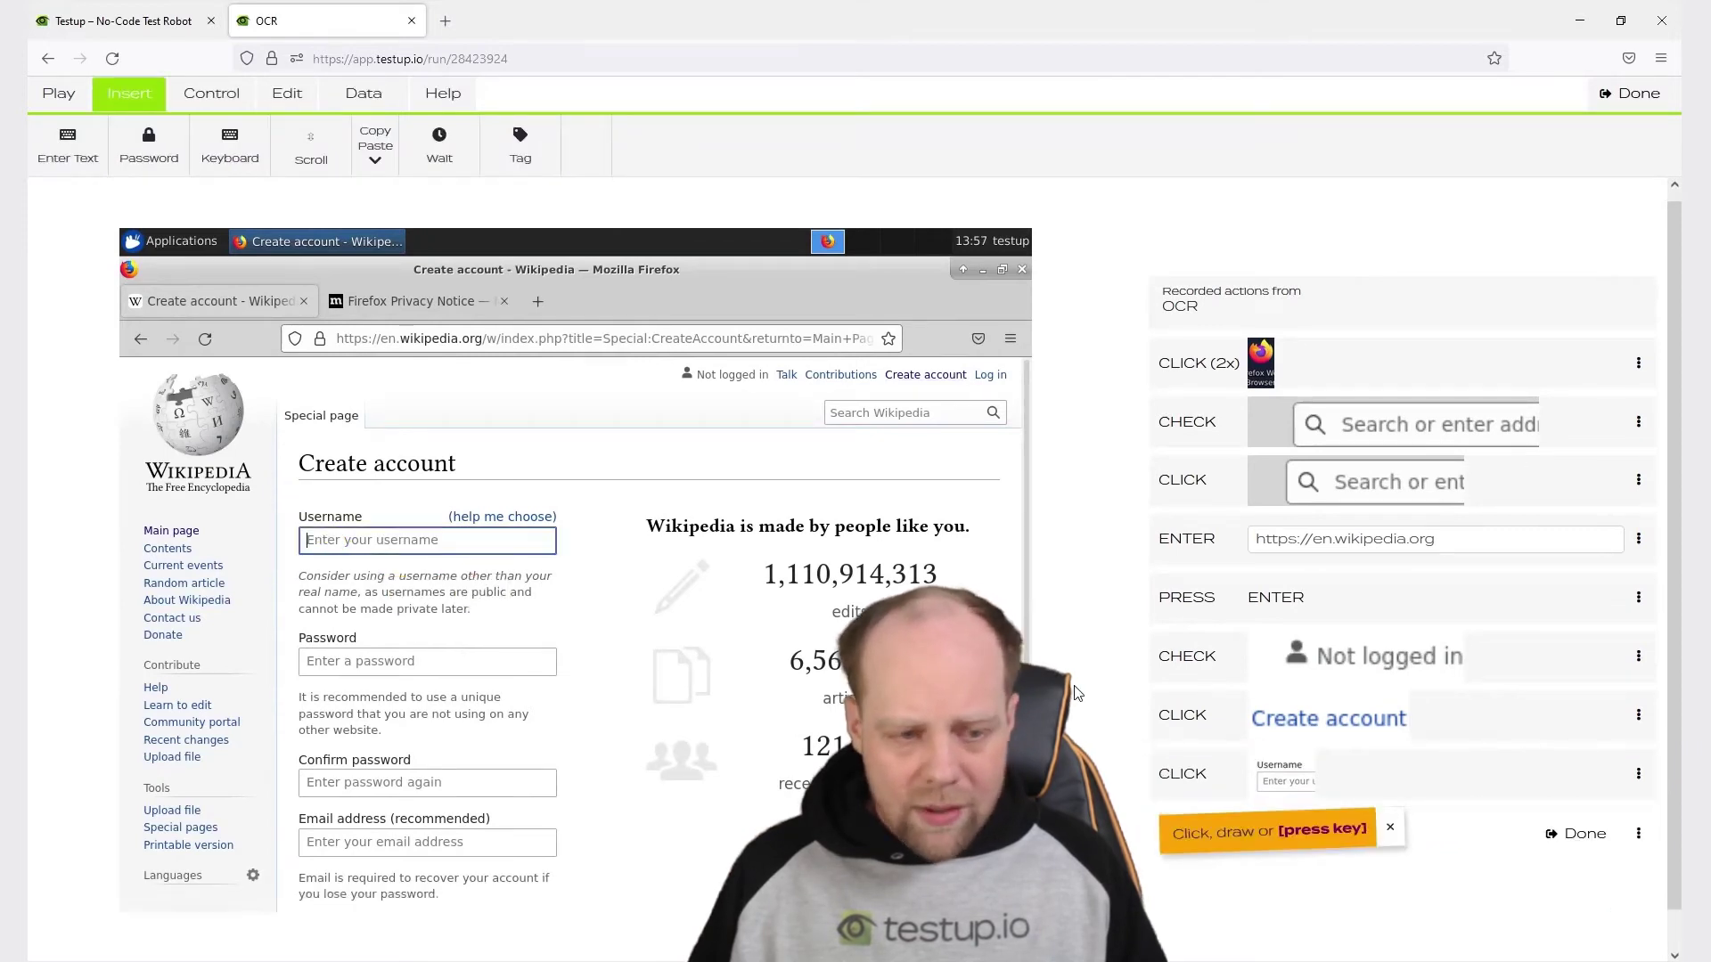
pyautogui.write('Test')
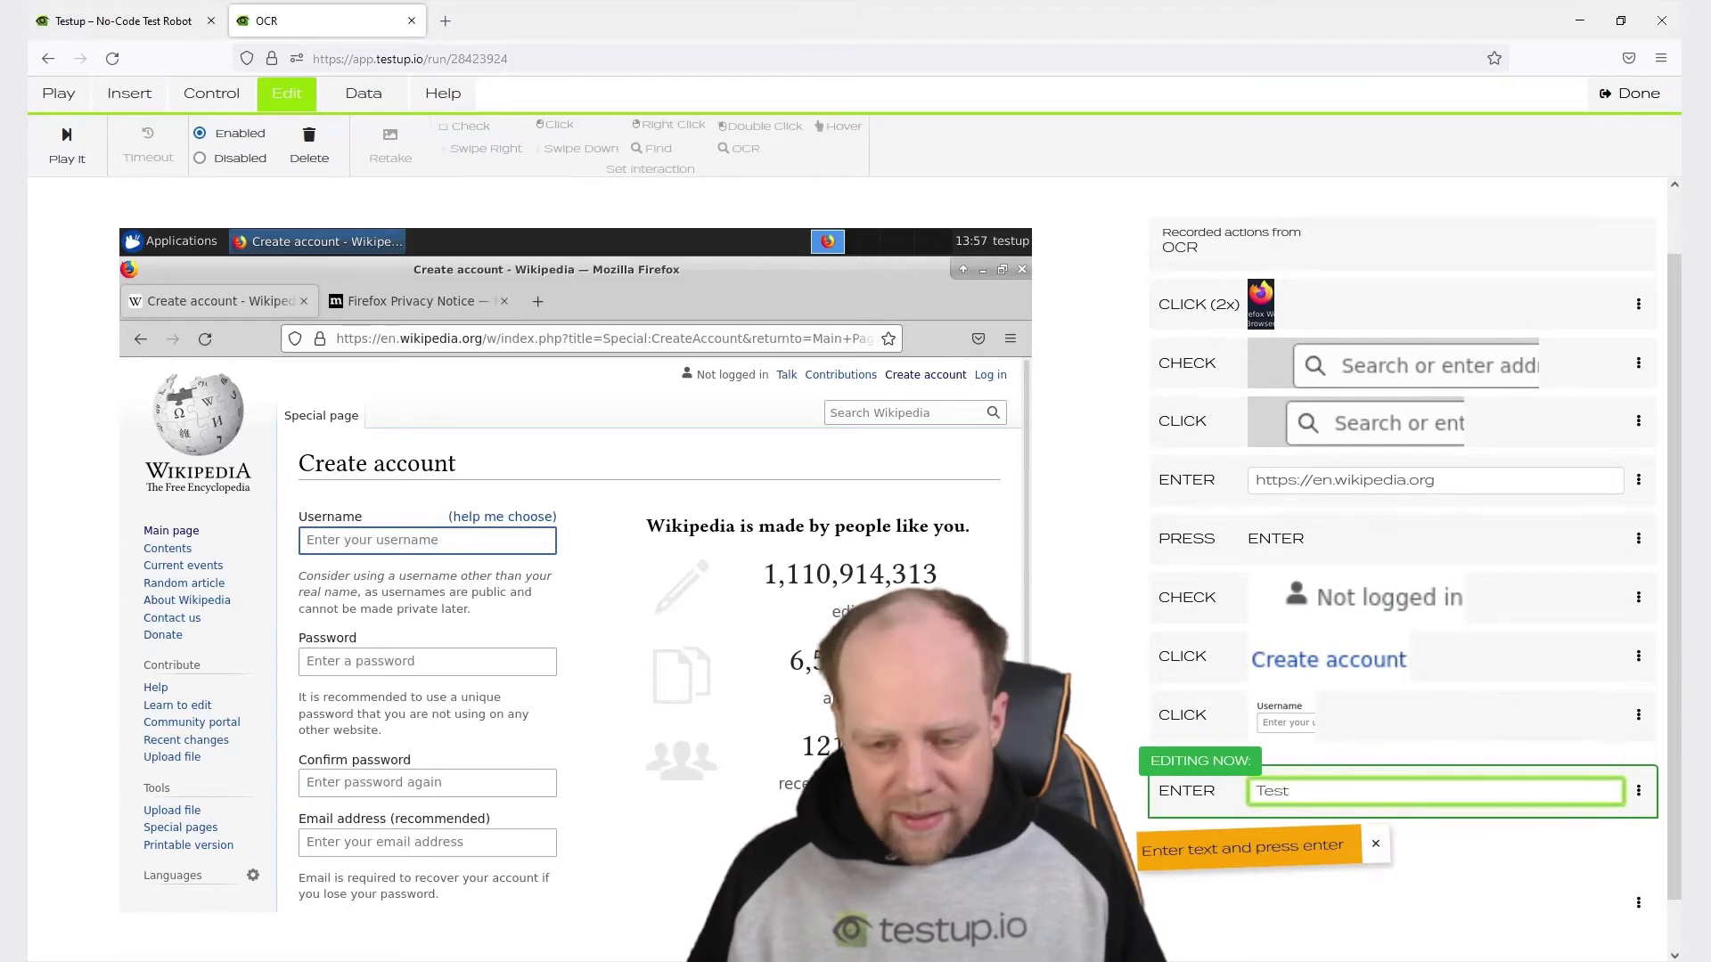
# Commit 'Test' as the username and add an EVAL step rand(1,100000000).
pyautogui.press('Return')
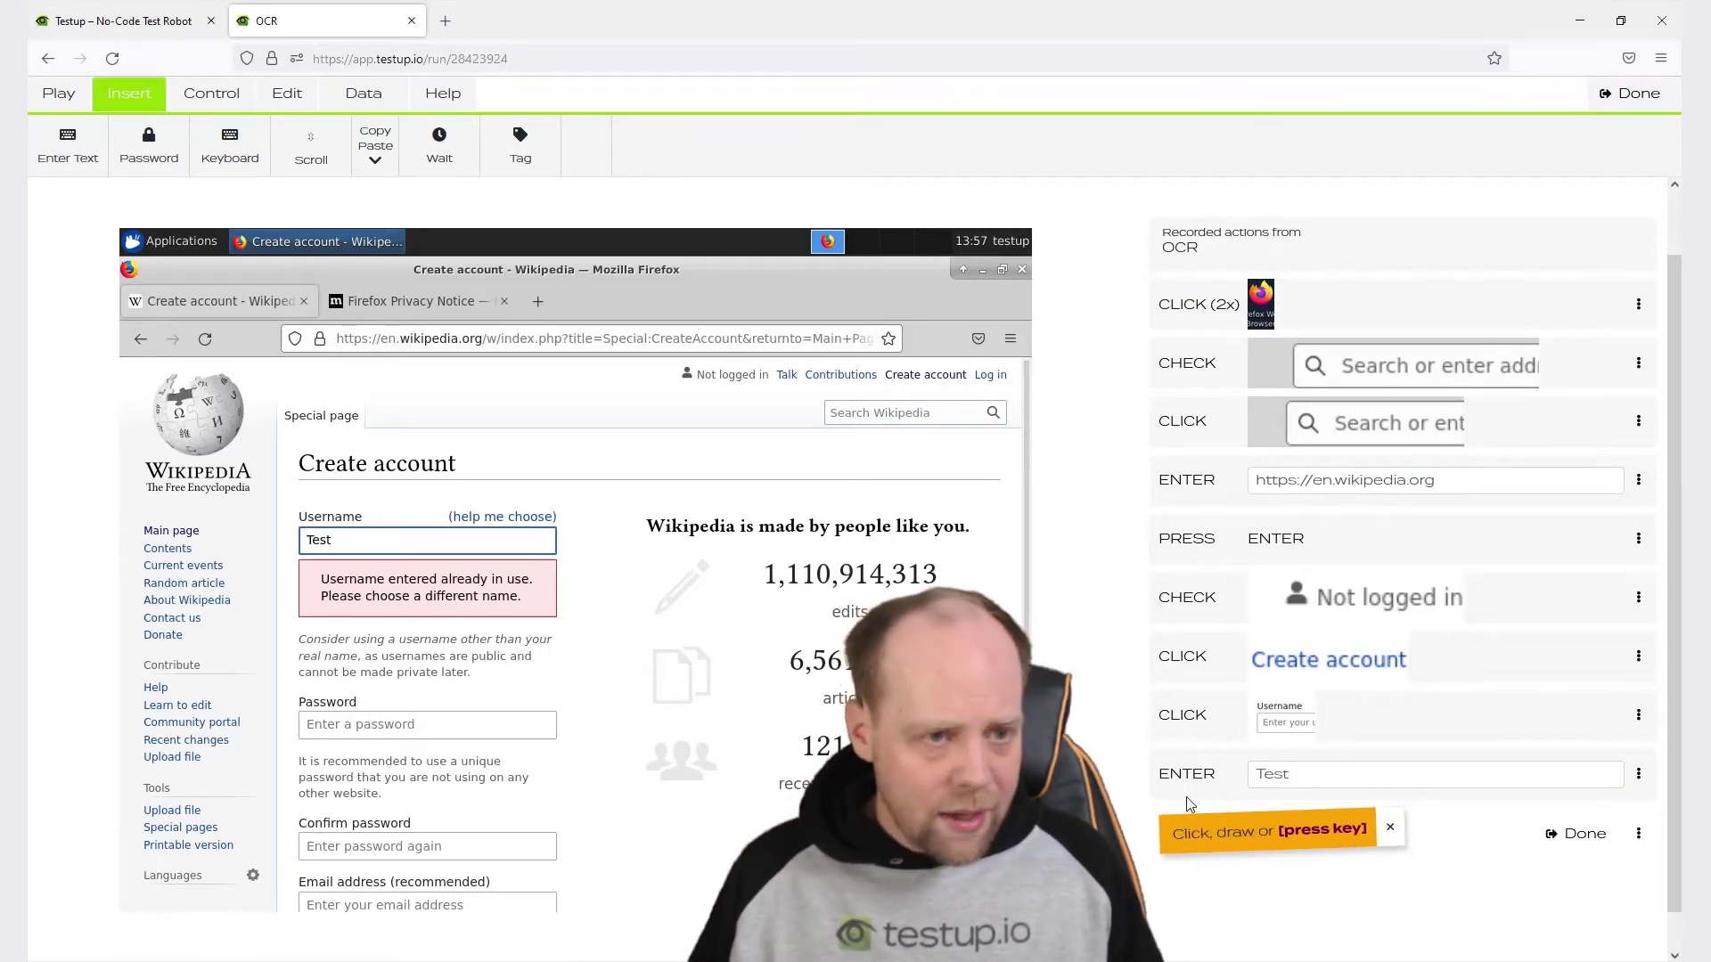
pyautogui.click(194, 97)
pyautogui.click(70, 163)
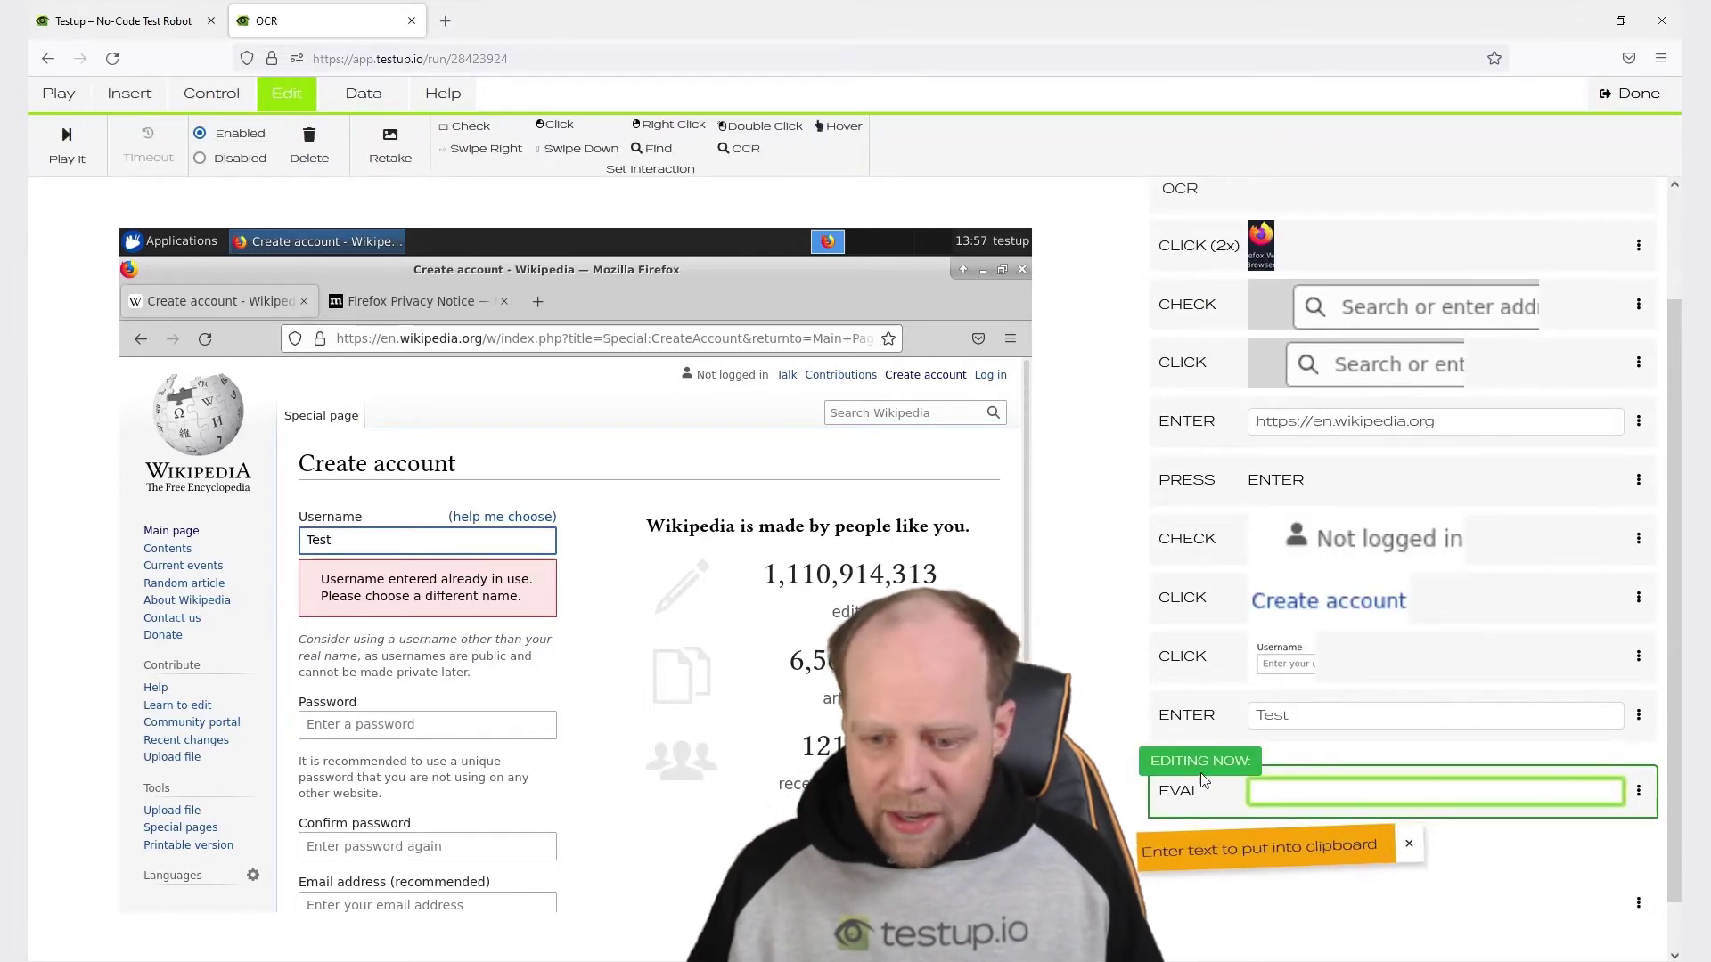
pyautogui.write('rand(1,100000000)')
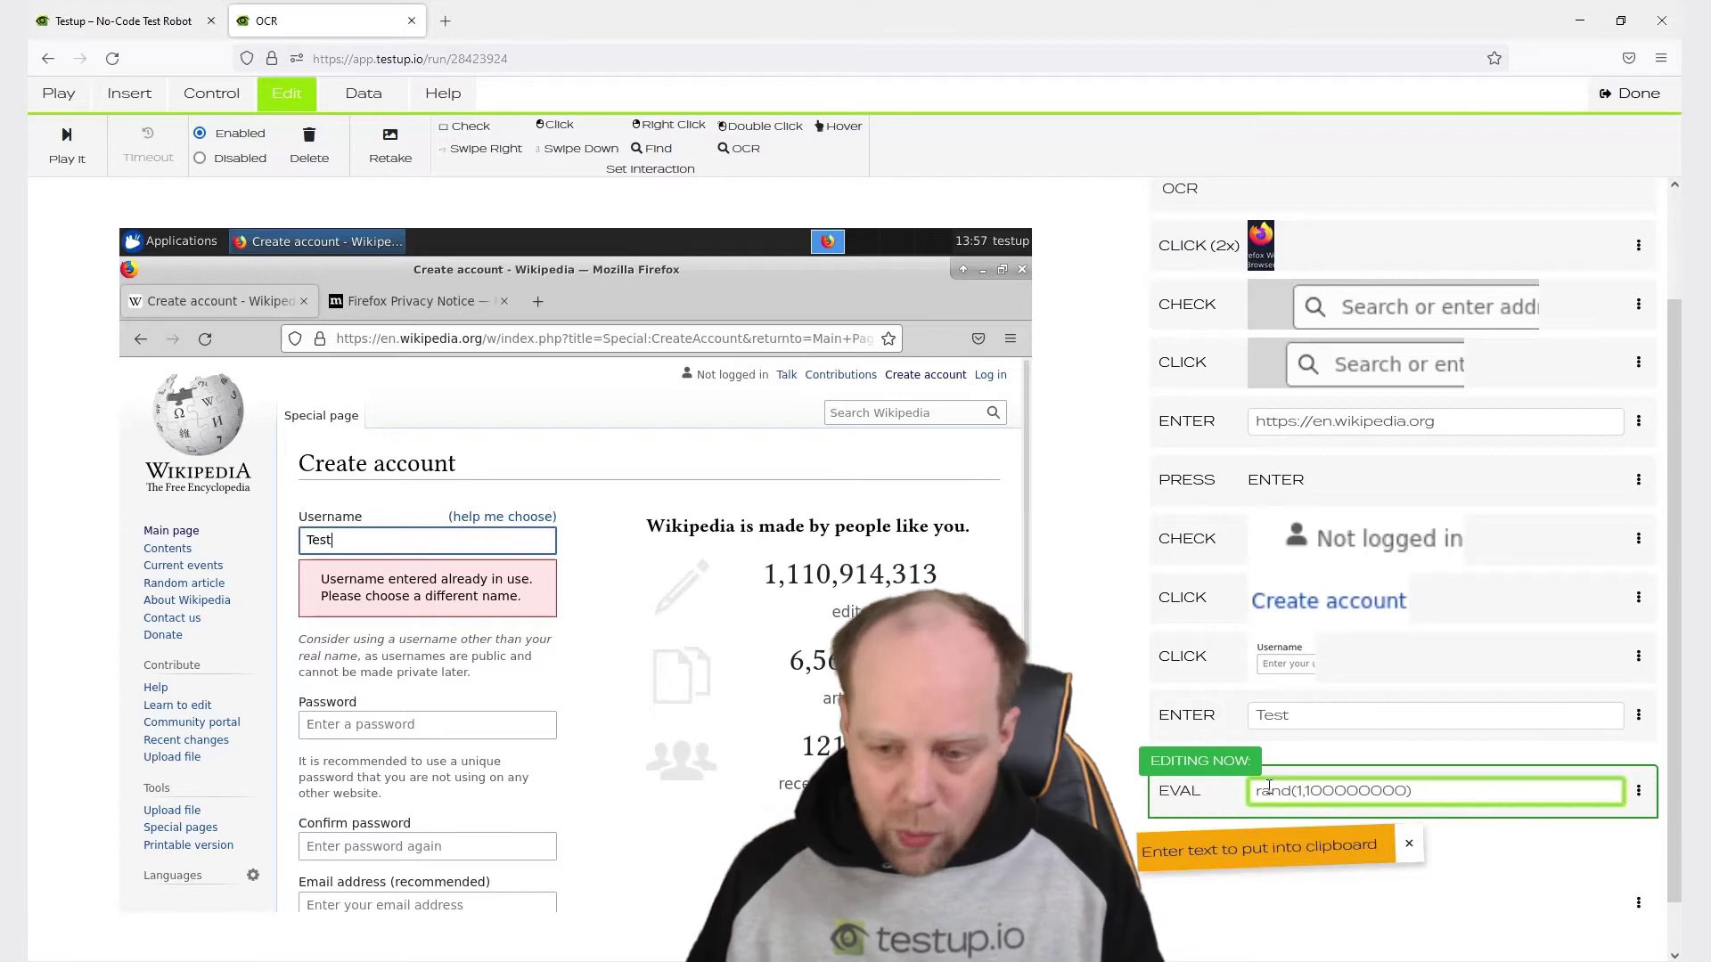
pyautogui.press('Return')
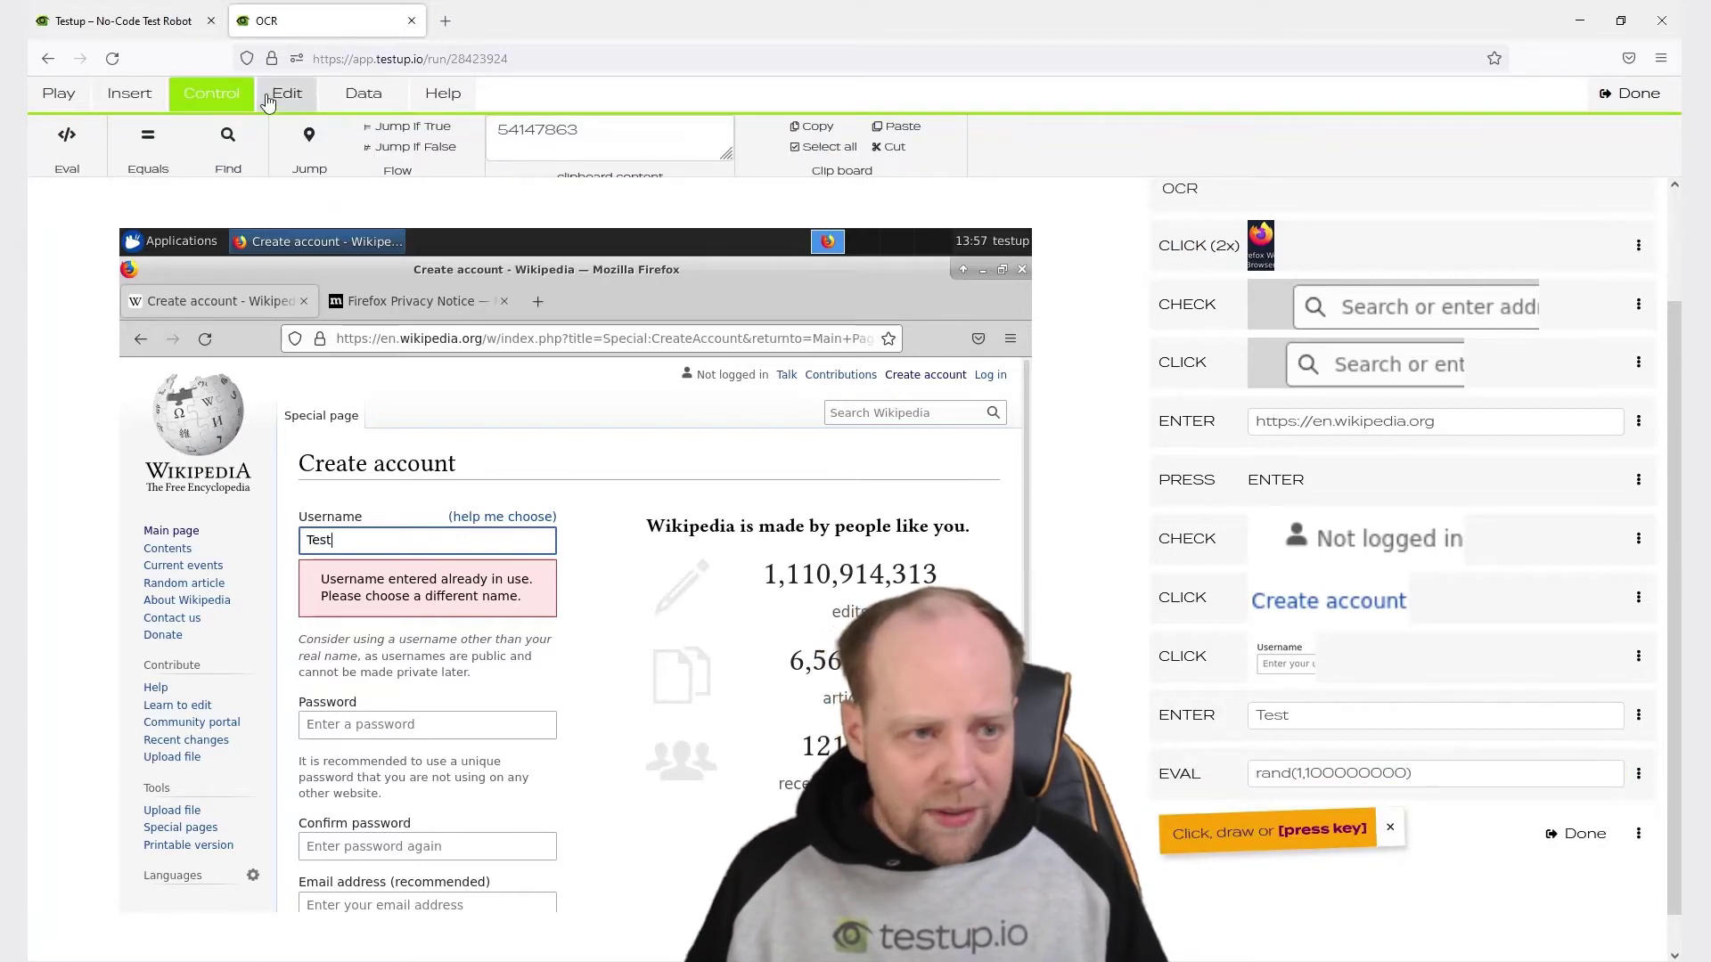
# Add a PASTE step appending the random number to the username.
pyautogui.click(132, 96)
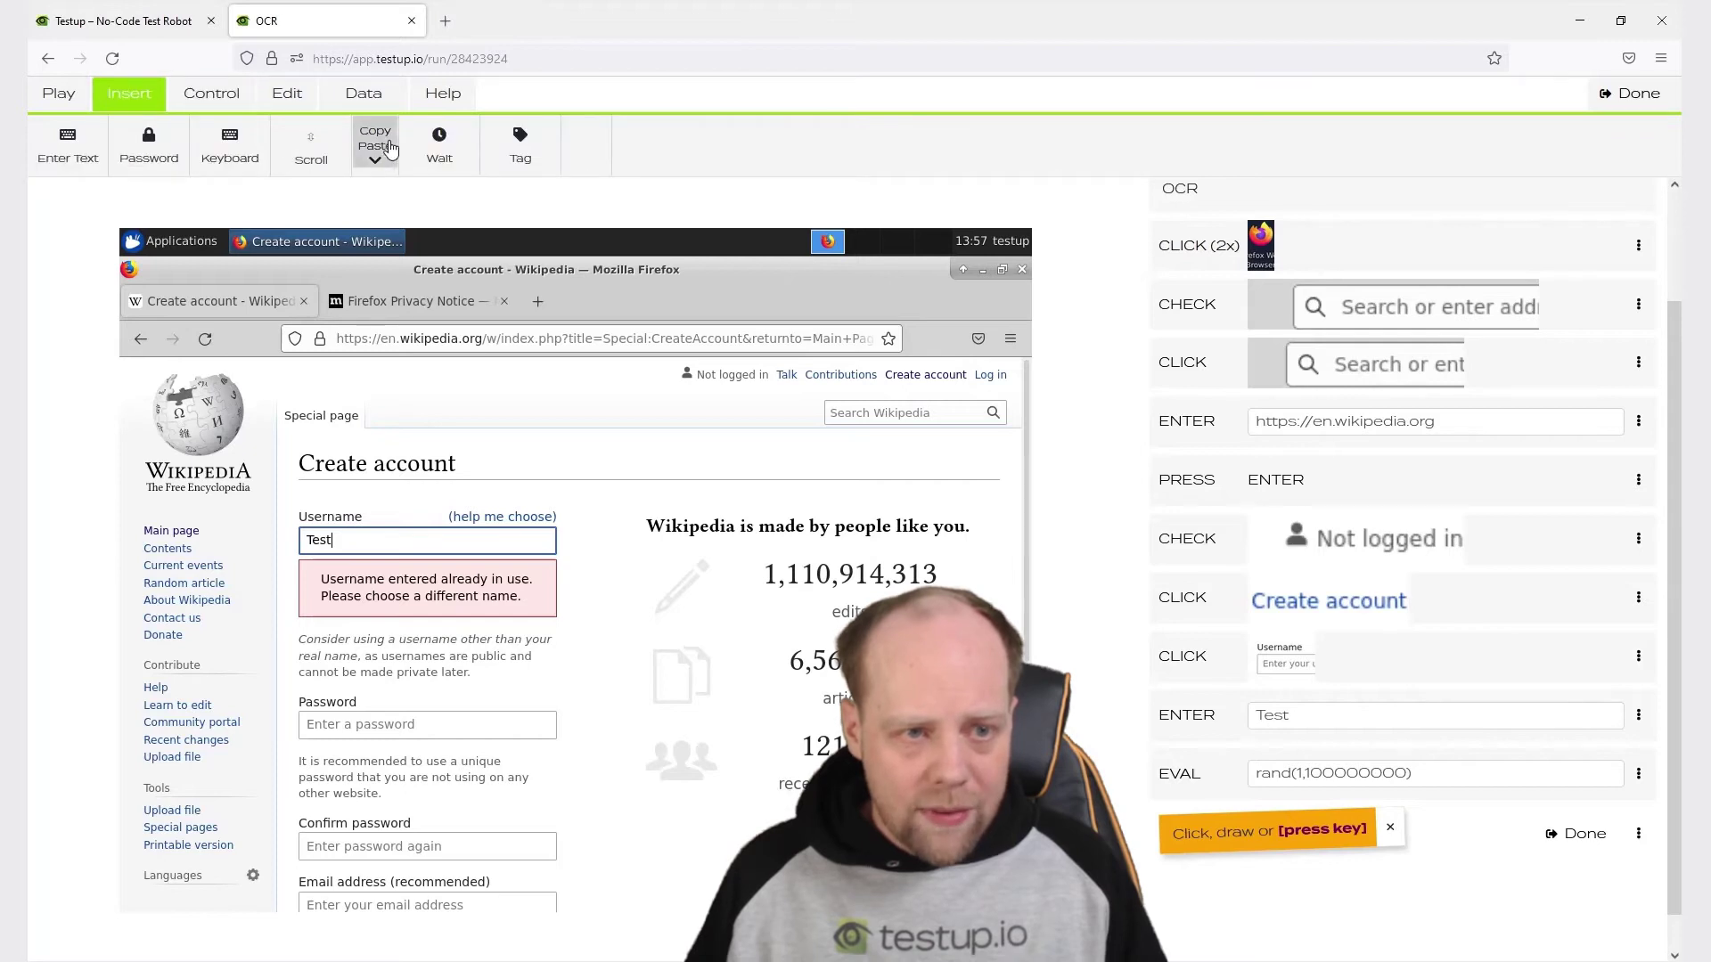
pyautogui.click(373, 144)
pyautogui.click(242, 209)
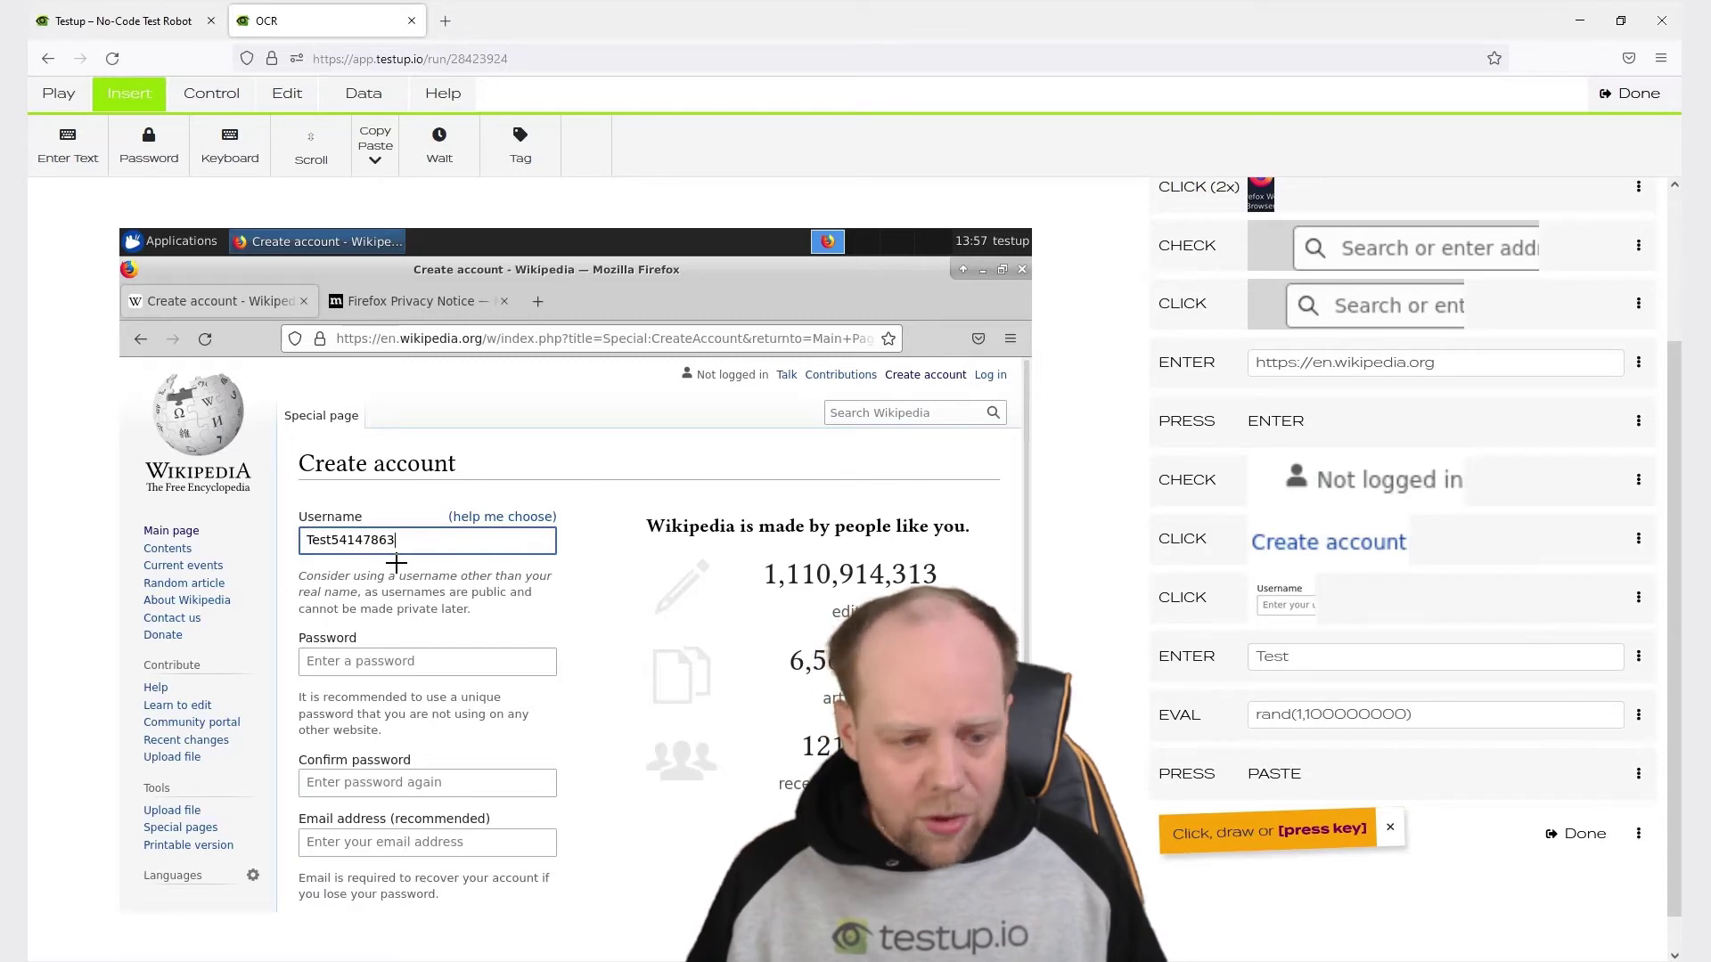
# Tab to the Password field and add an entry step with the account password.
pyautogui.press('Tab')
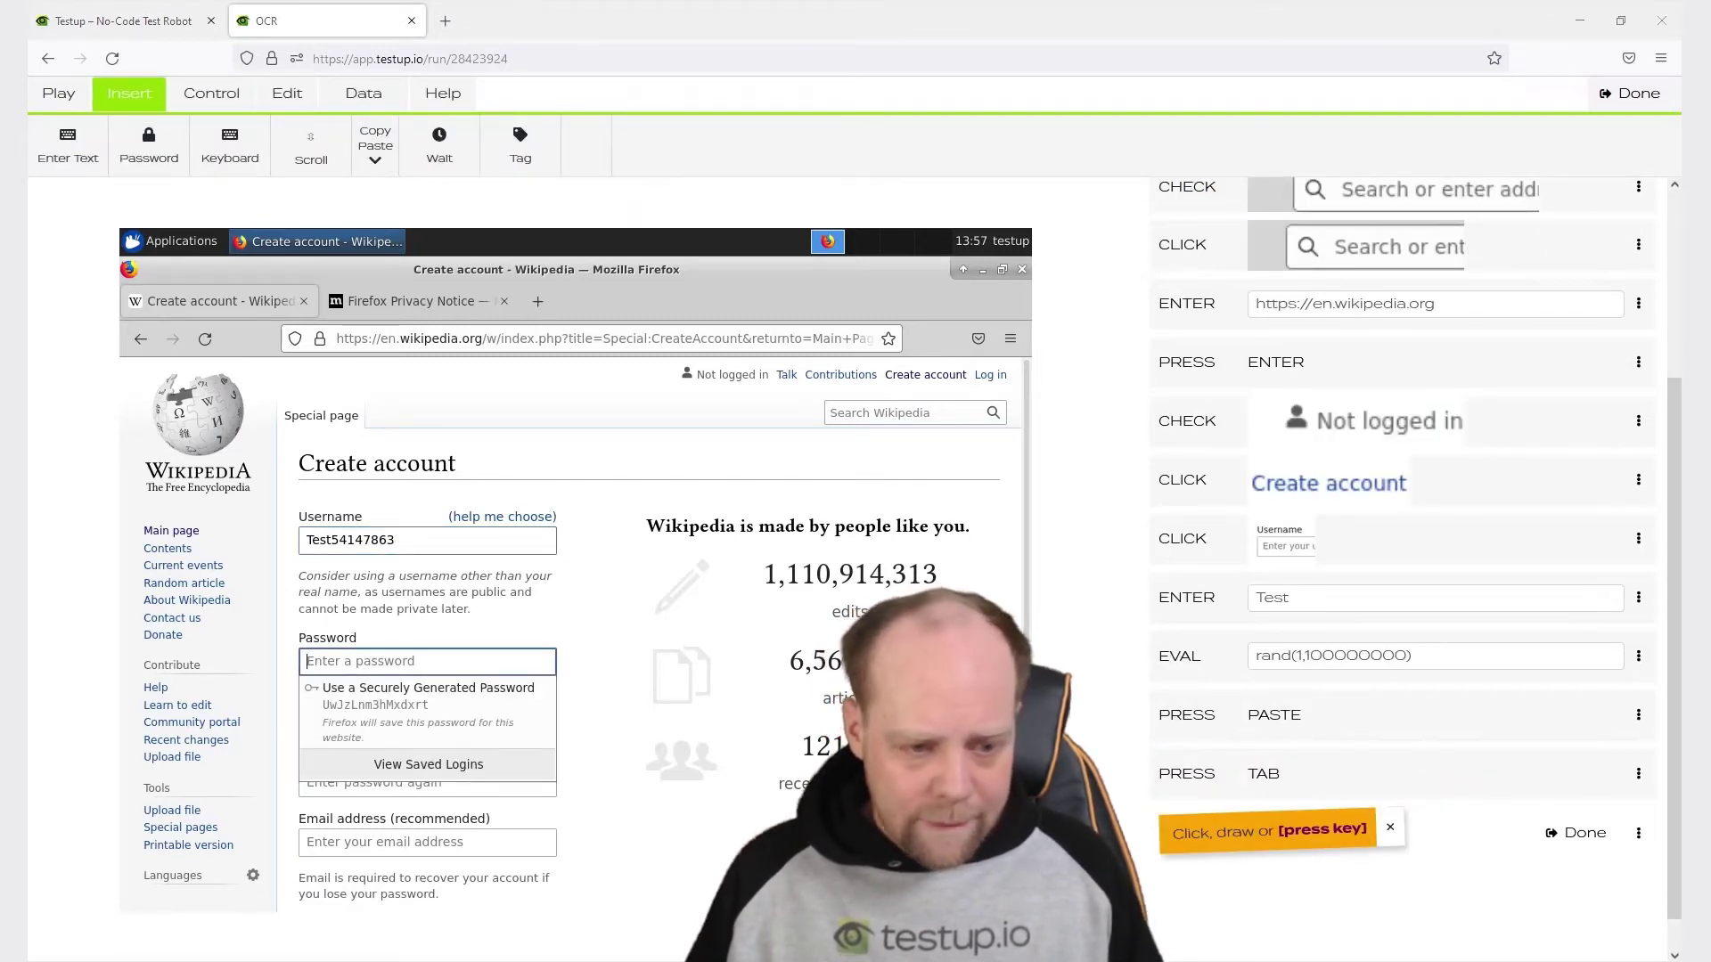
pyautogui.press('BackSpace')
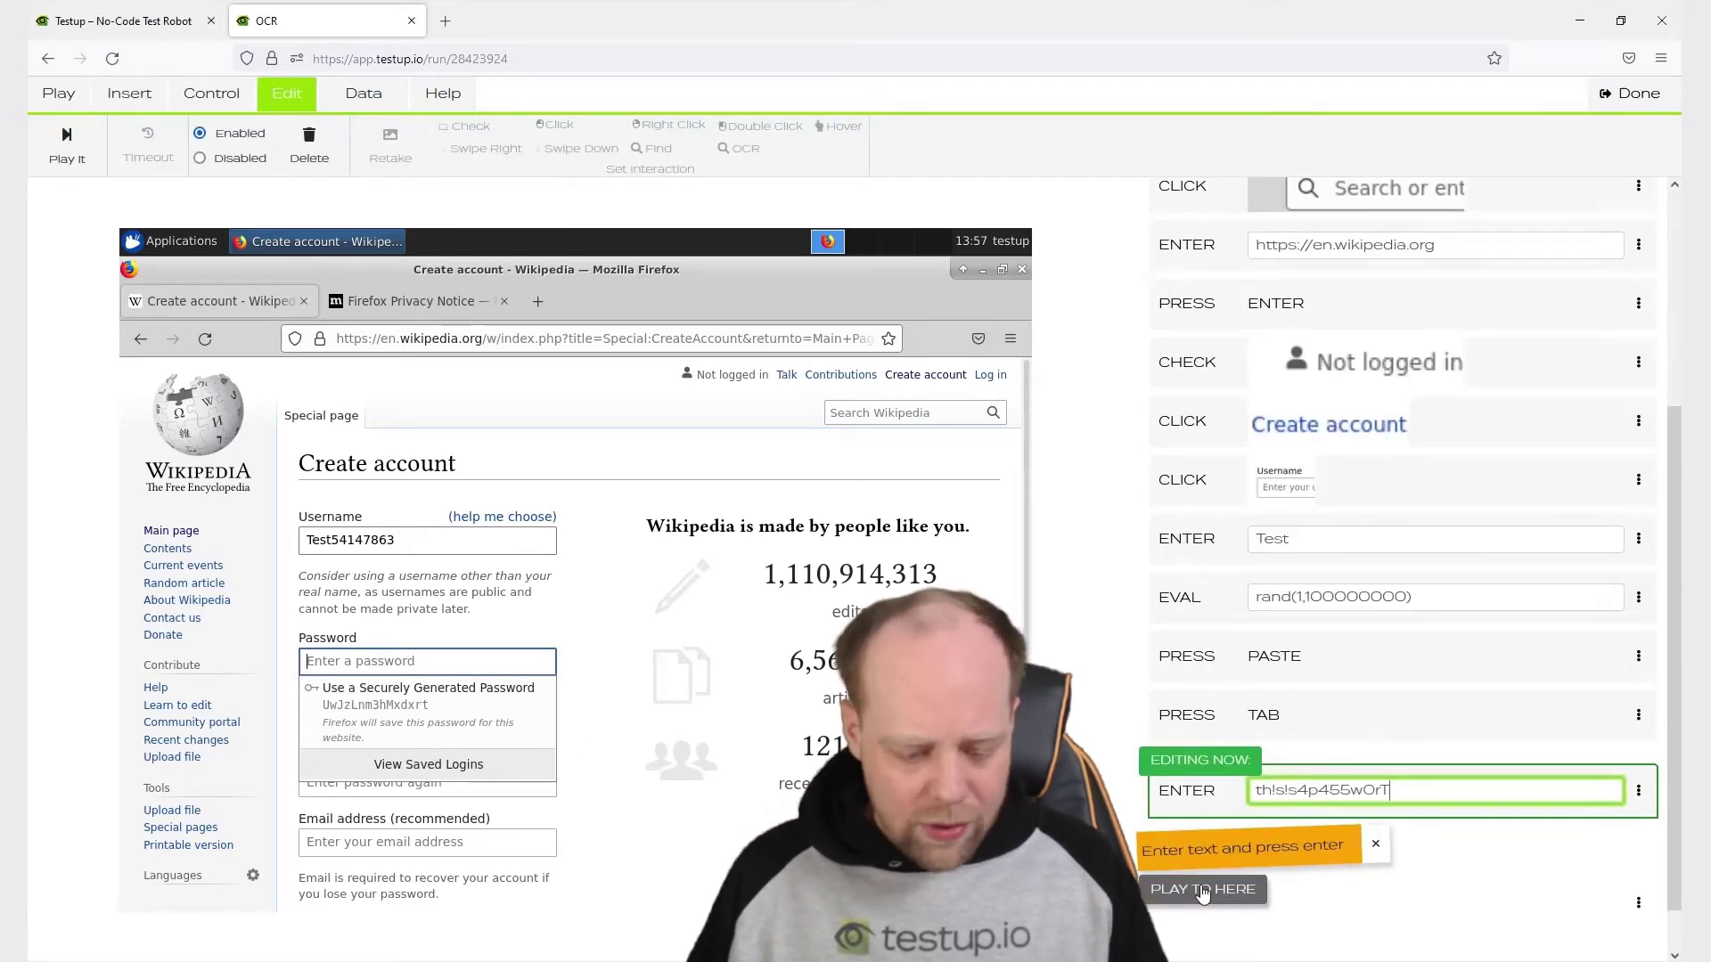
pyautogui.press('Return')
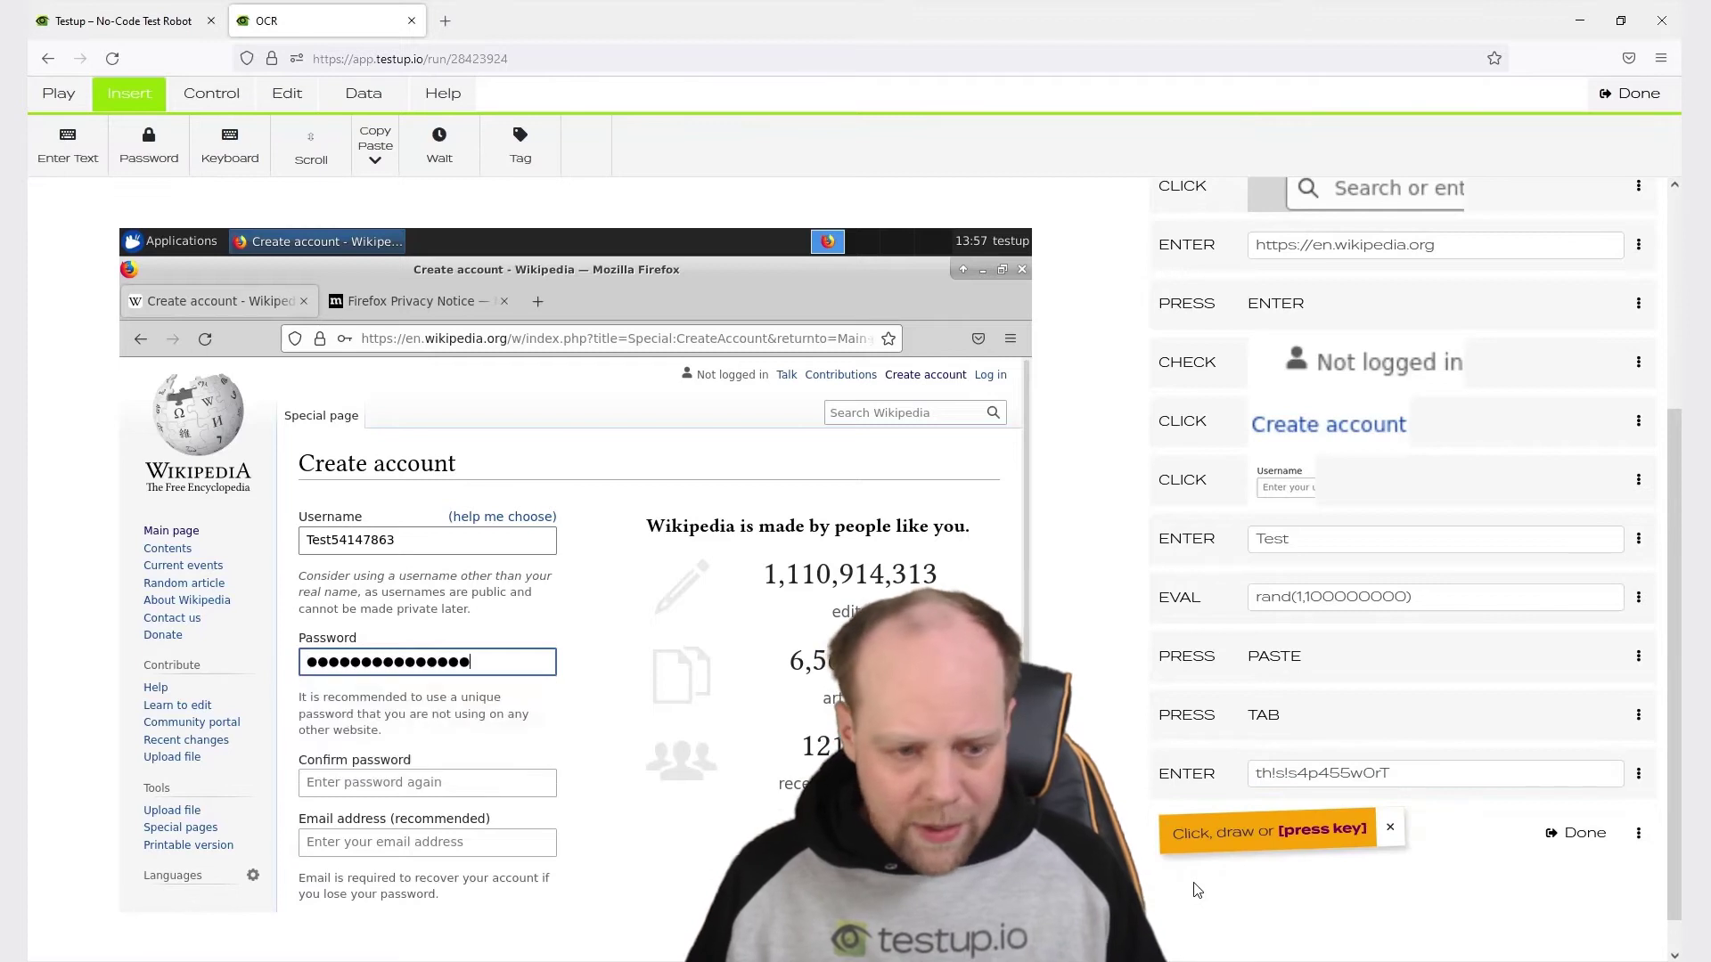
# Tab to Confirm password and enter the same password again.
pyautogui.press('Tab')
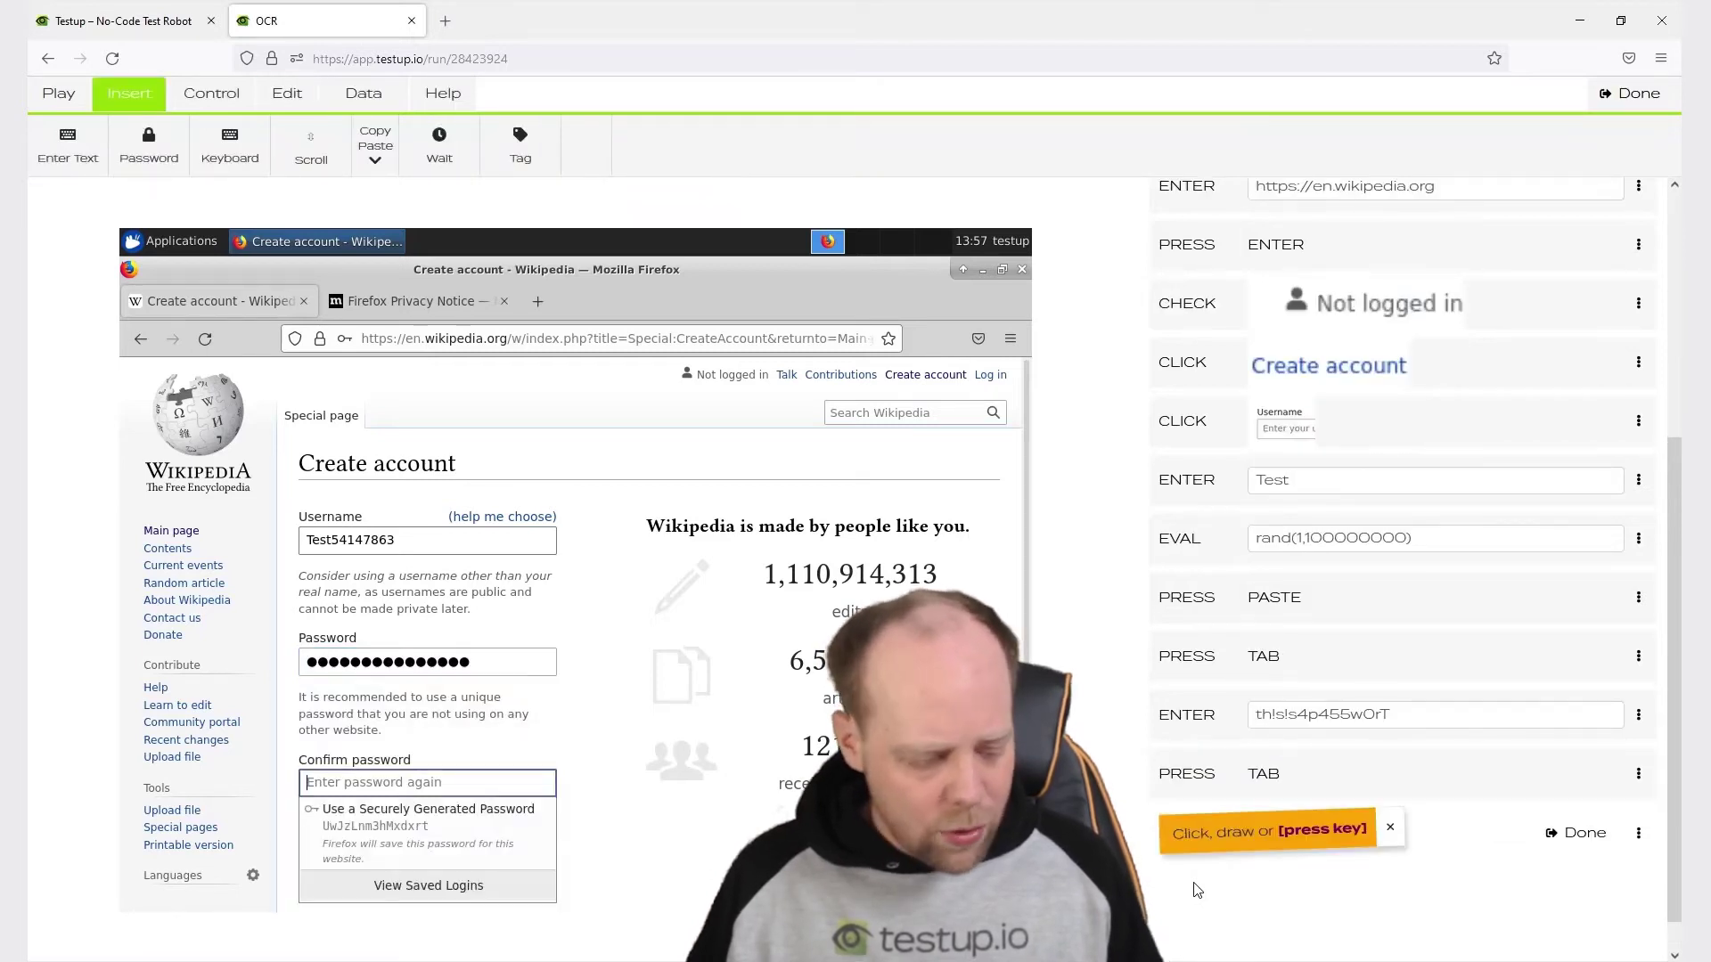
pyautogui.write('a')
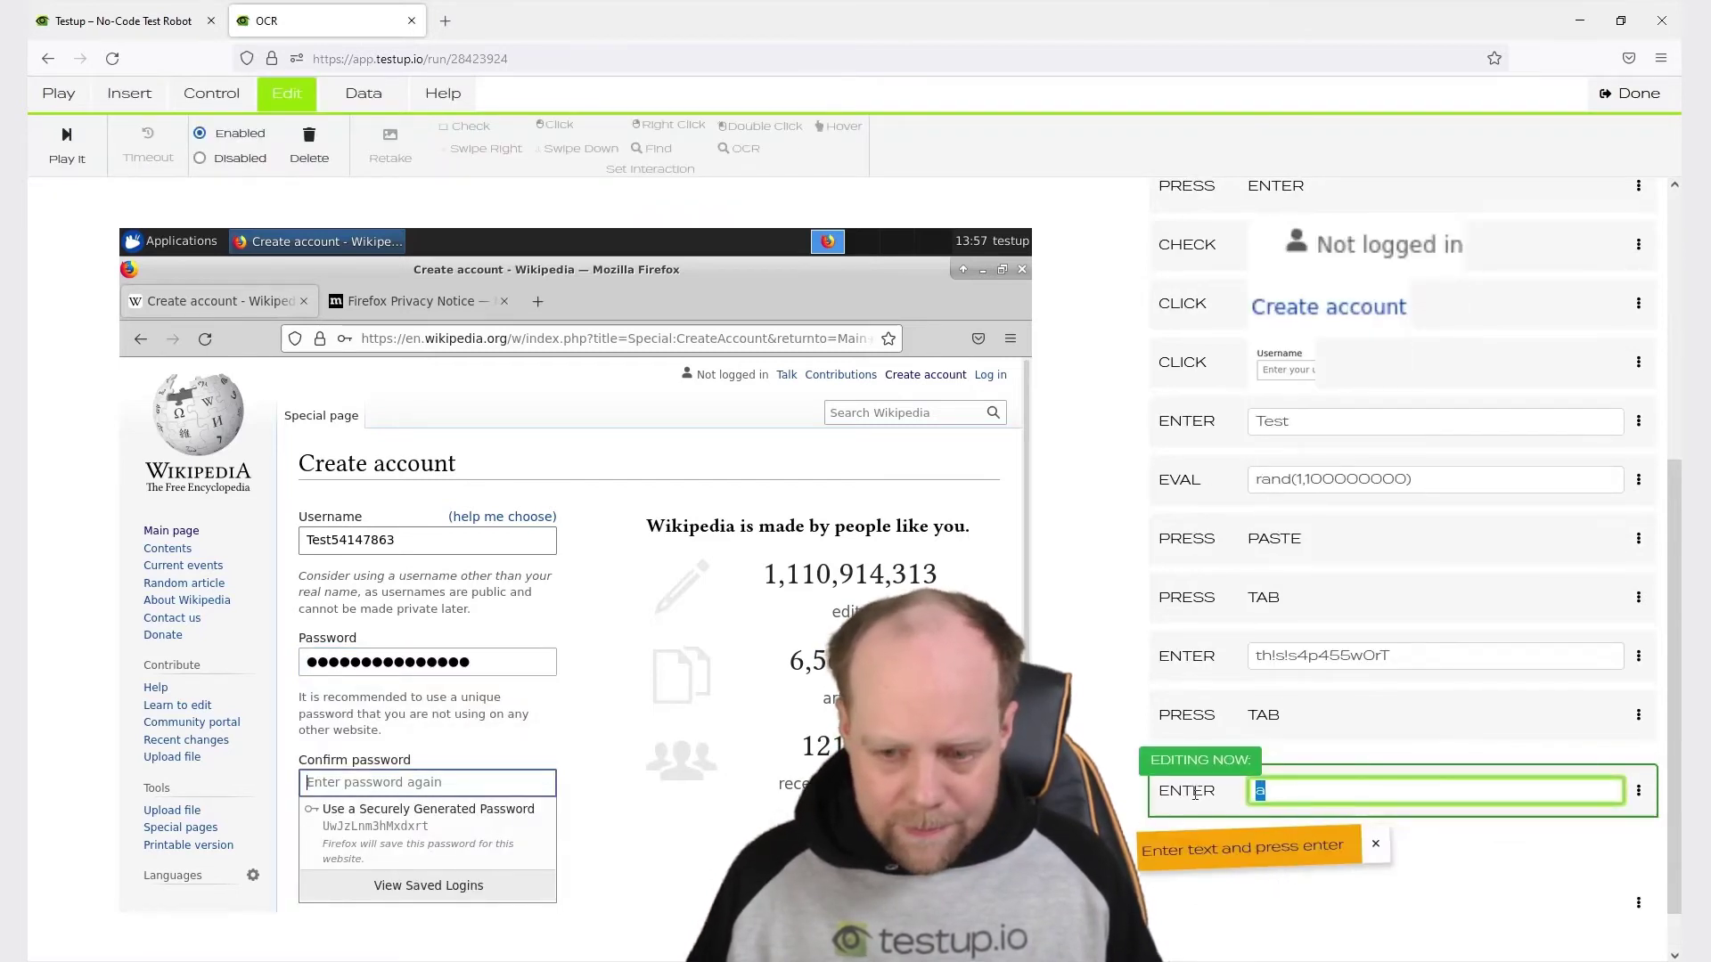
pyautogui.hotkey('ctrl', 'v')
pyautogui.press('Return')
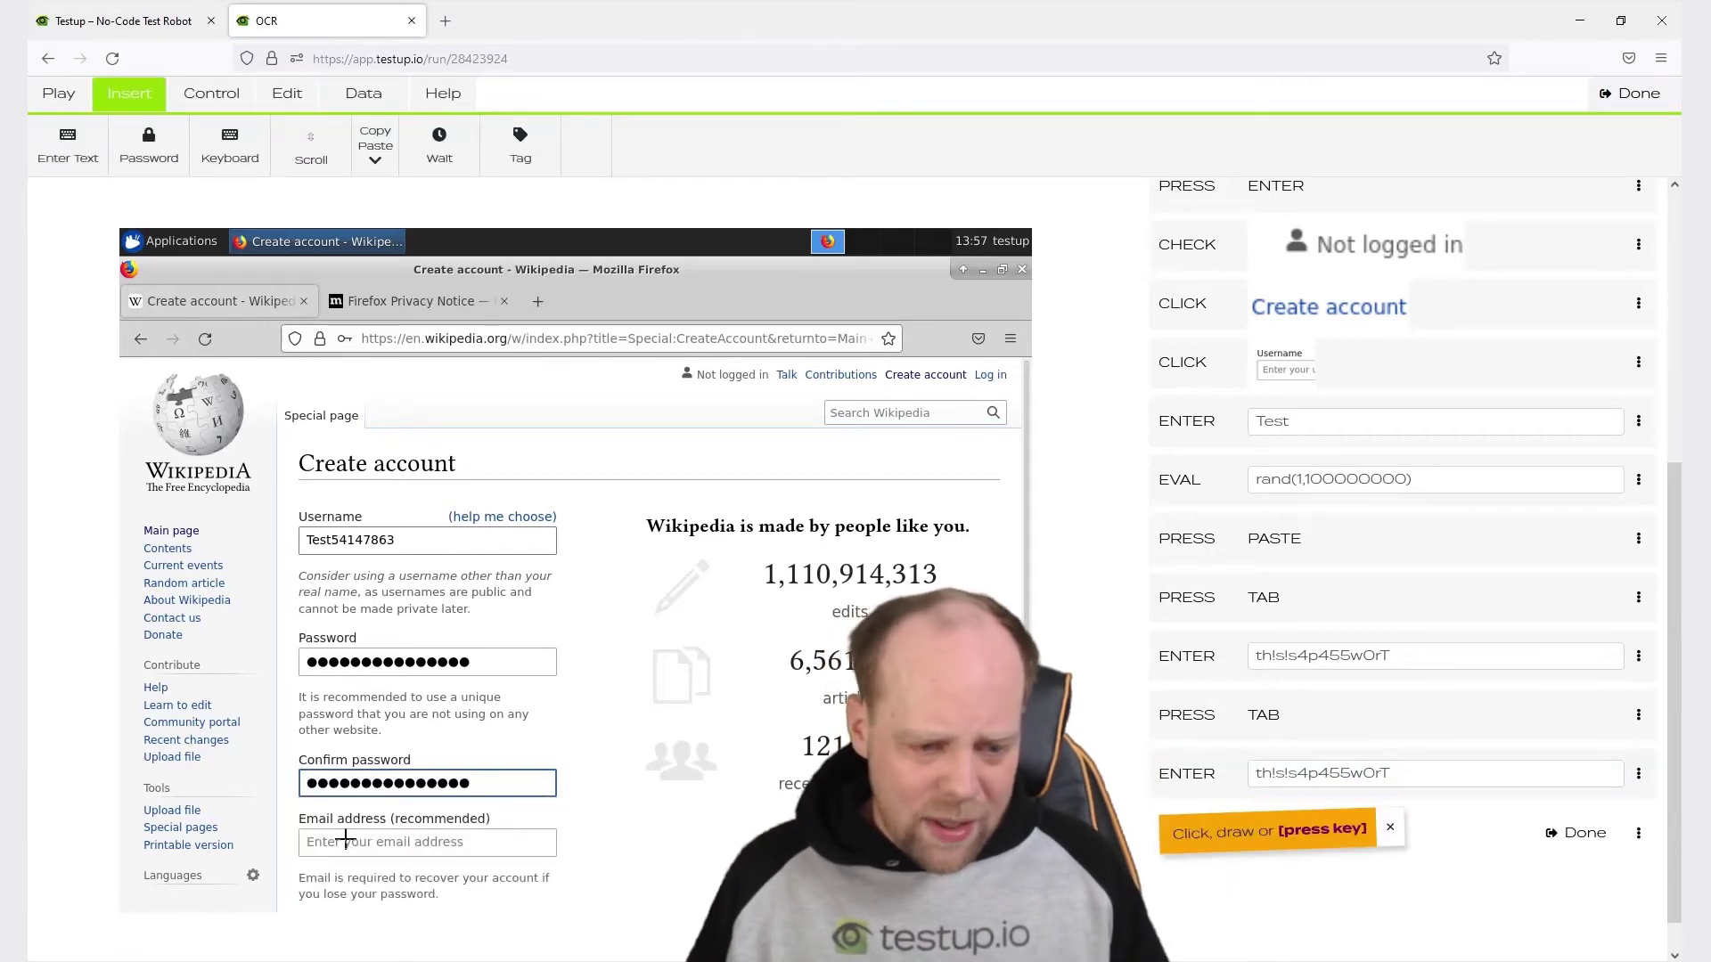
# Add a SCROLL 40 step and mark the 'Create your account' button as a new step.
pyautogui.click(311, 147)
pyautogui.write('40')
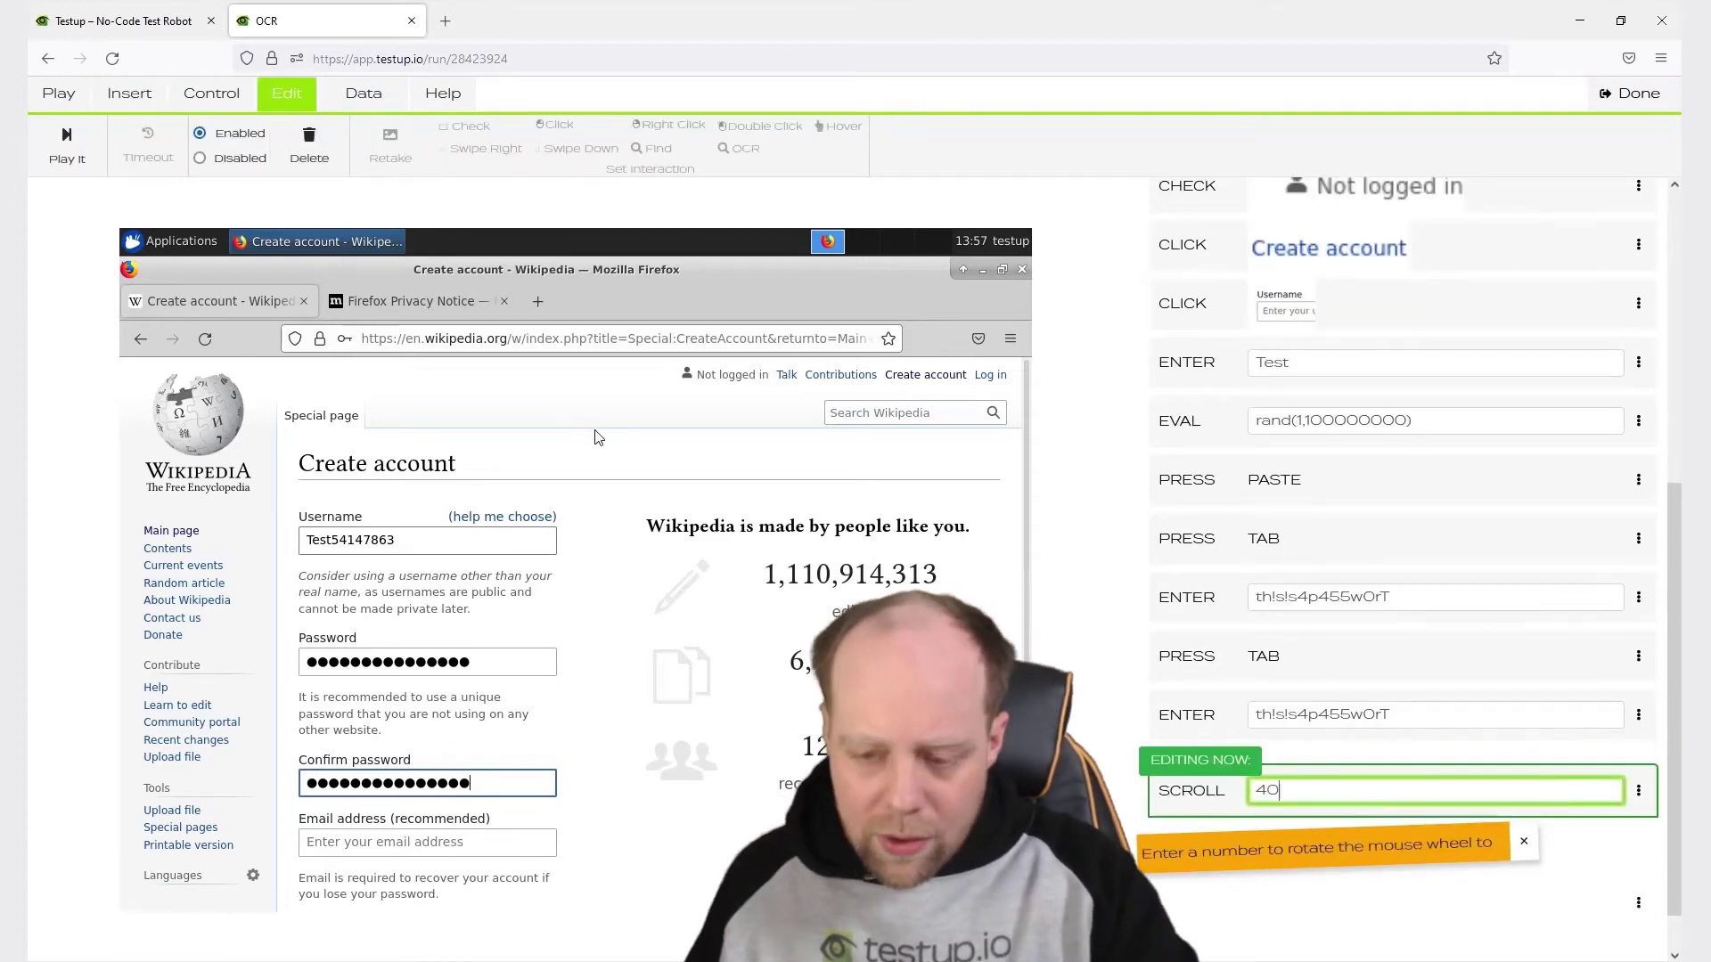
pyautogui.press('Return')
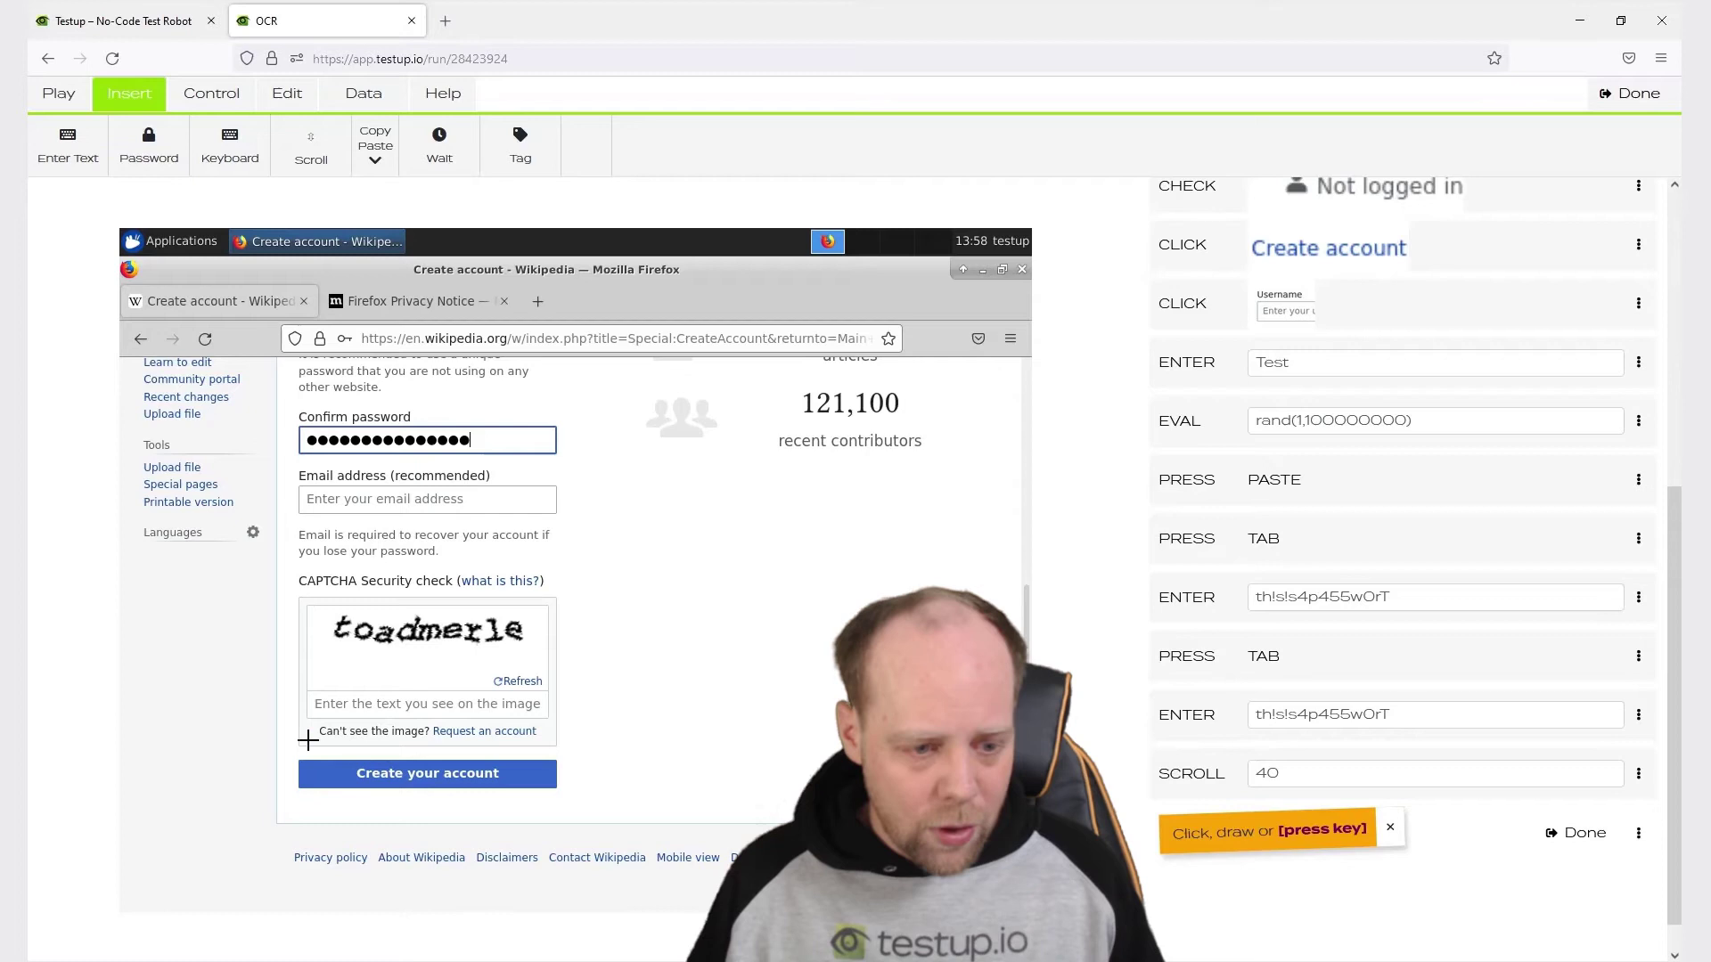
pyautogui.moveTo(354, 762); pyautogui.dragTo(504, 788)
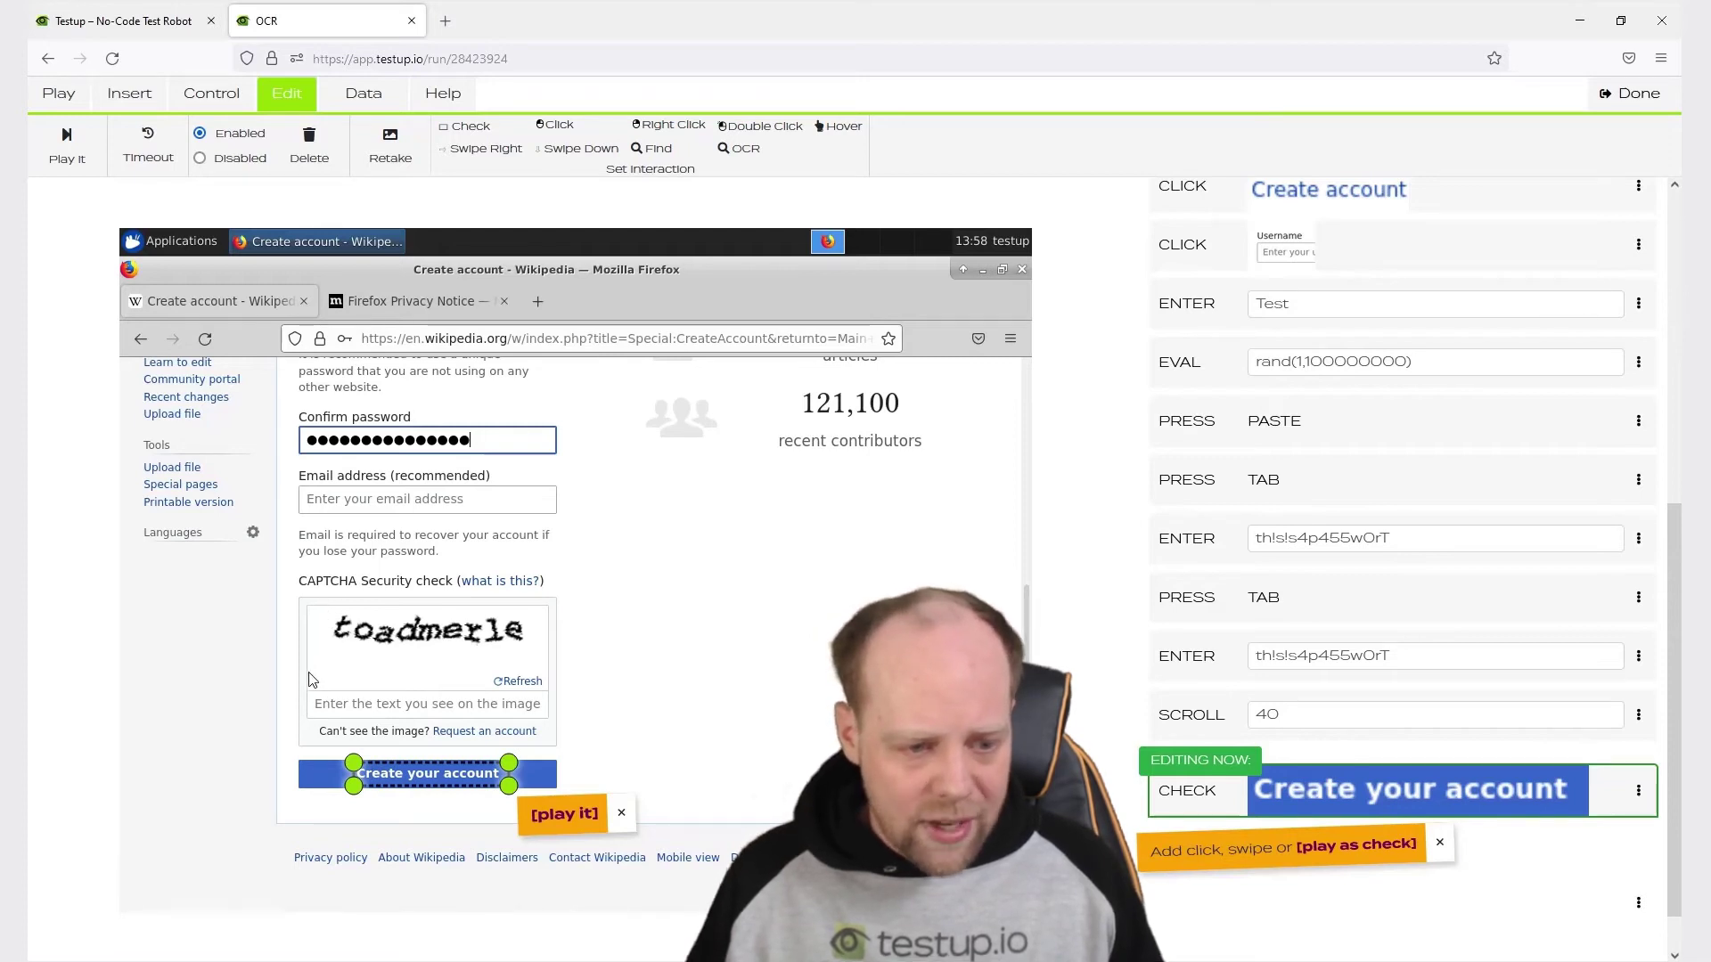
# Turn the step into an OCR read of the CAPTCHA image, yielding 'toadmerle' on the clipboard.
pyautogui.moveTo(312, 666); pyautogui.dragTo(546, 611)
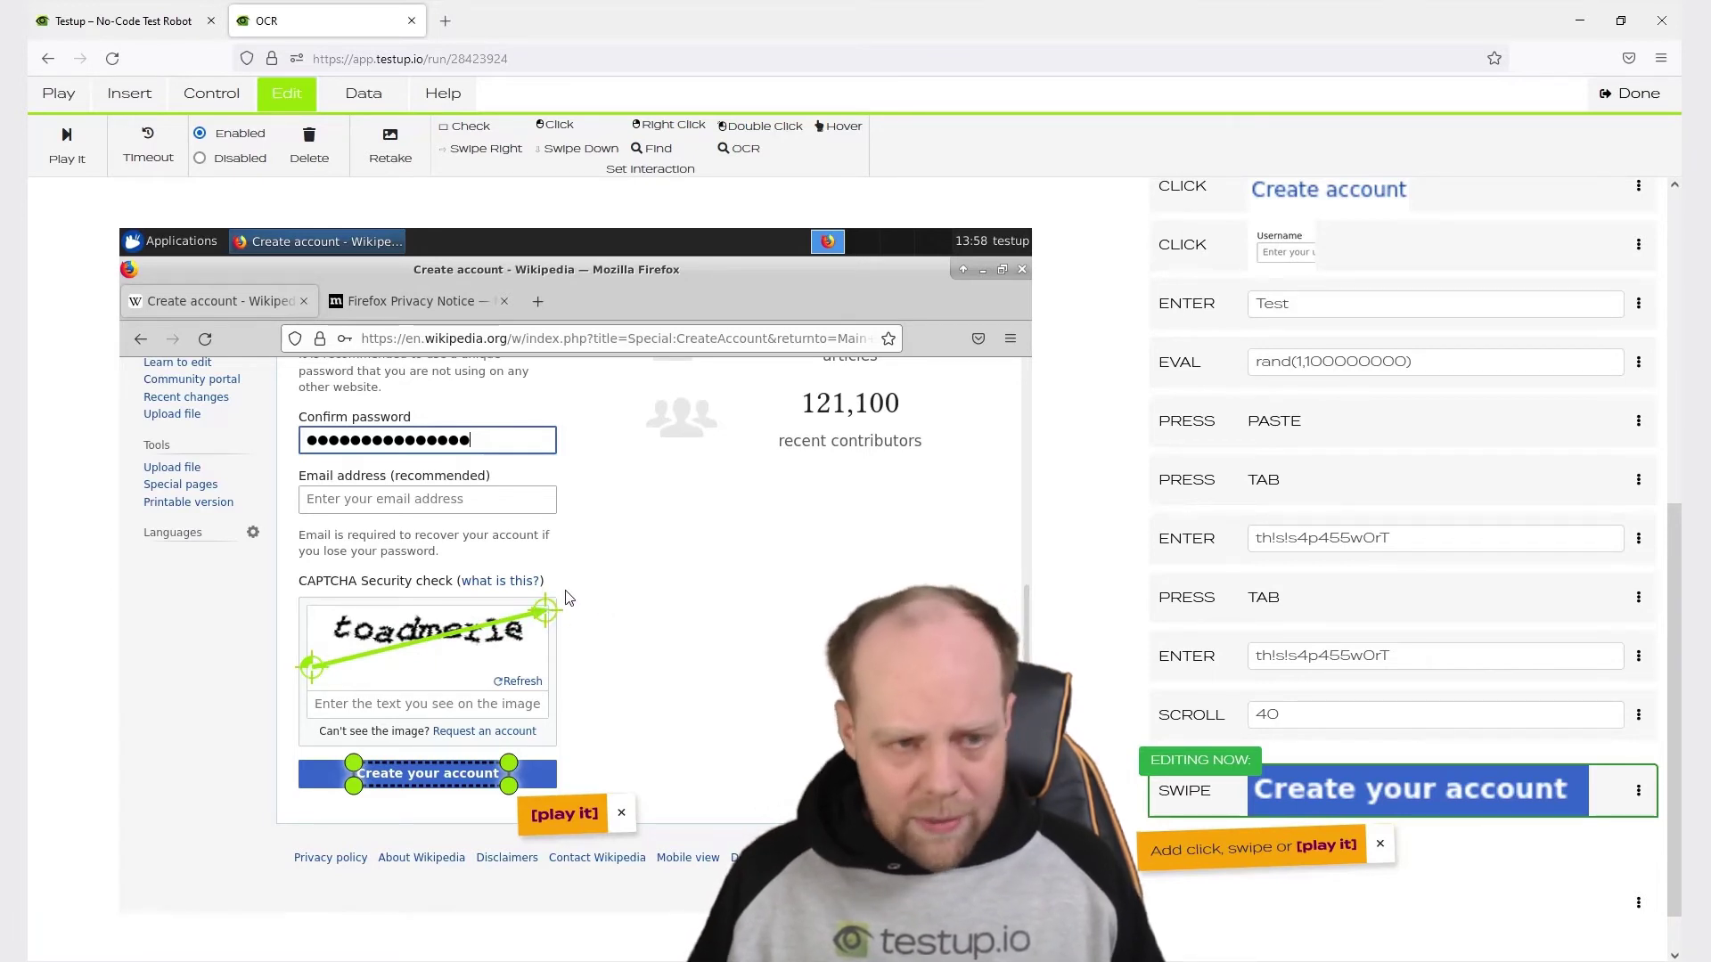
pyautogui.click(746, 154)
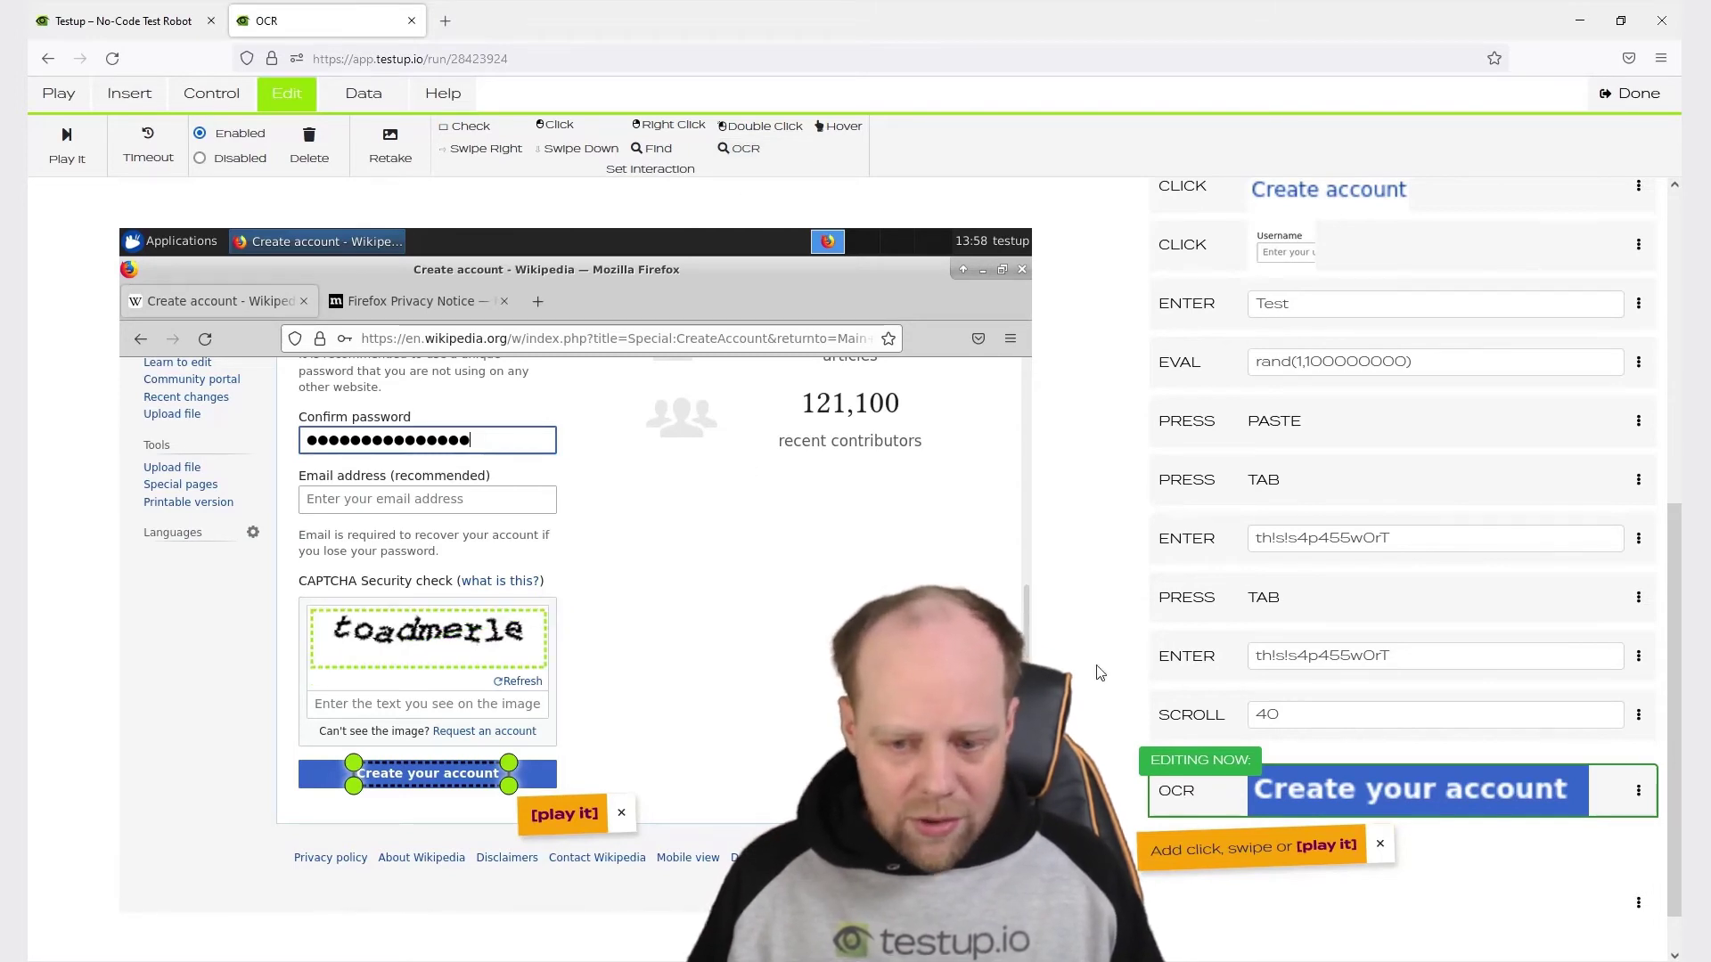
pyautogui.click(1344, 849)
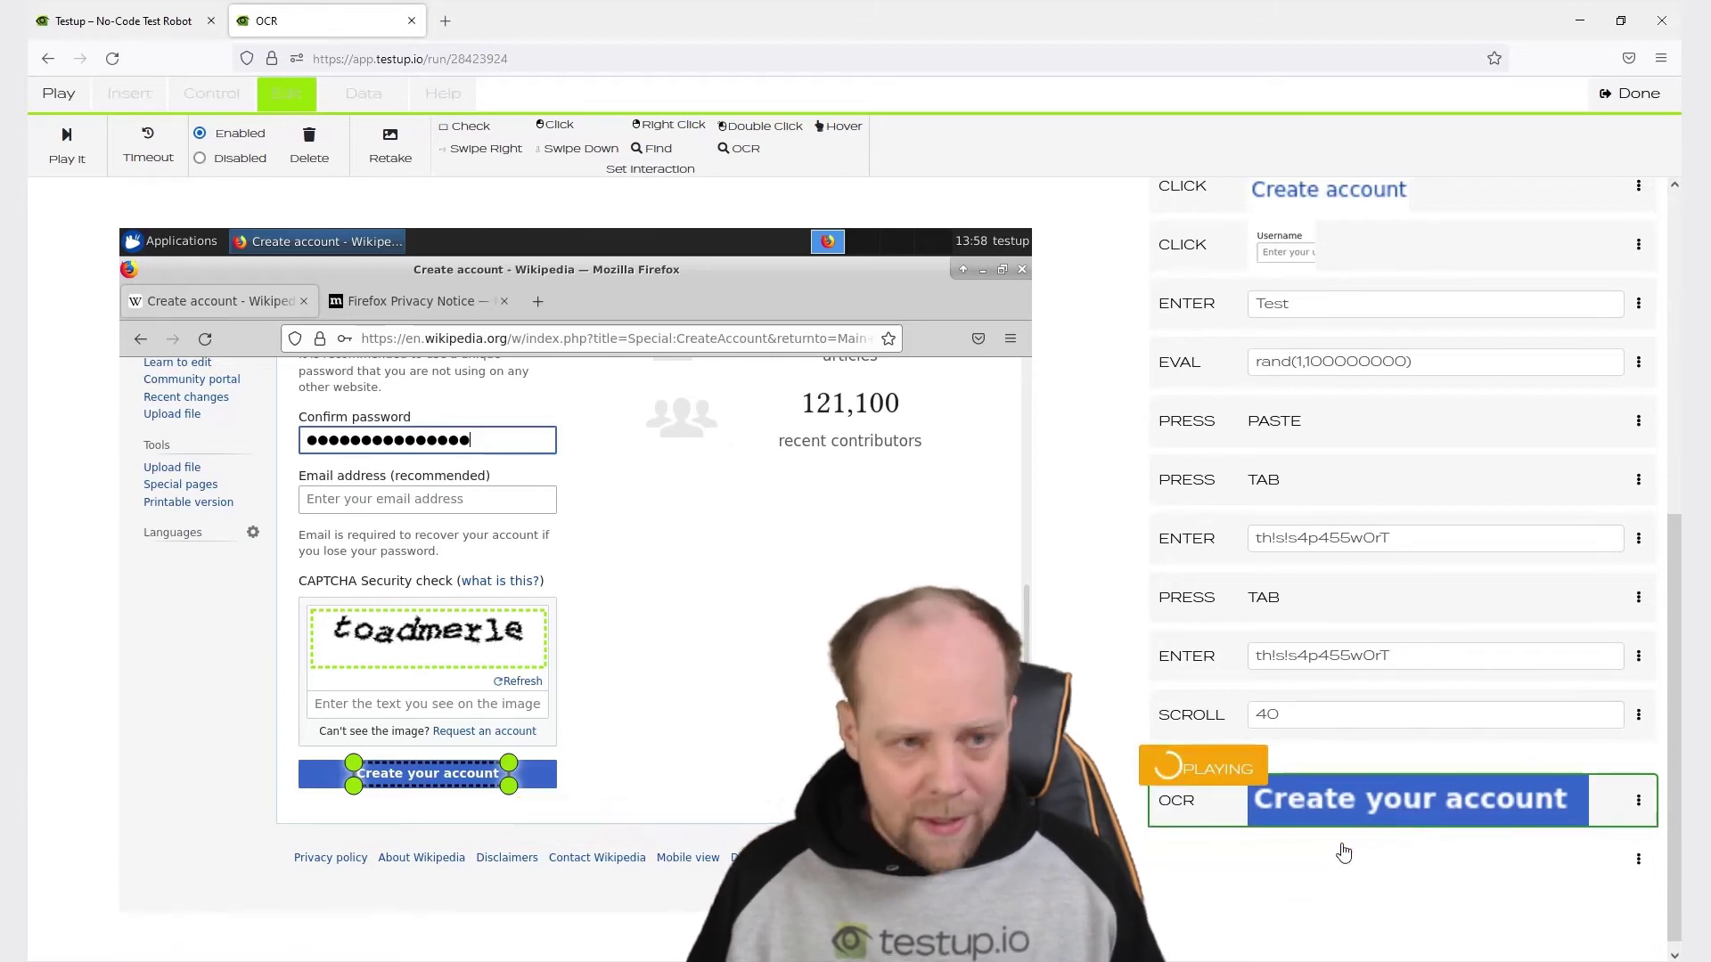
pyautogui.click(211, 94)
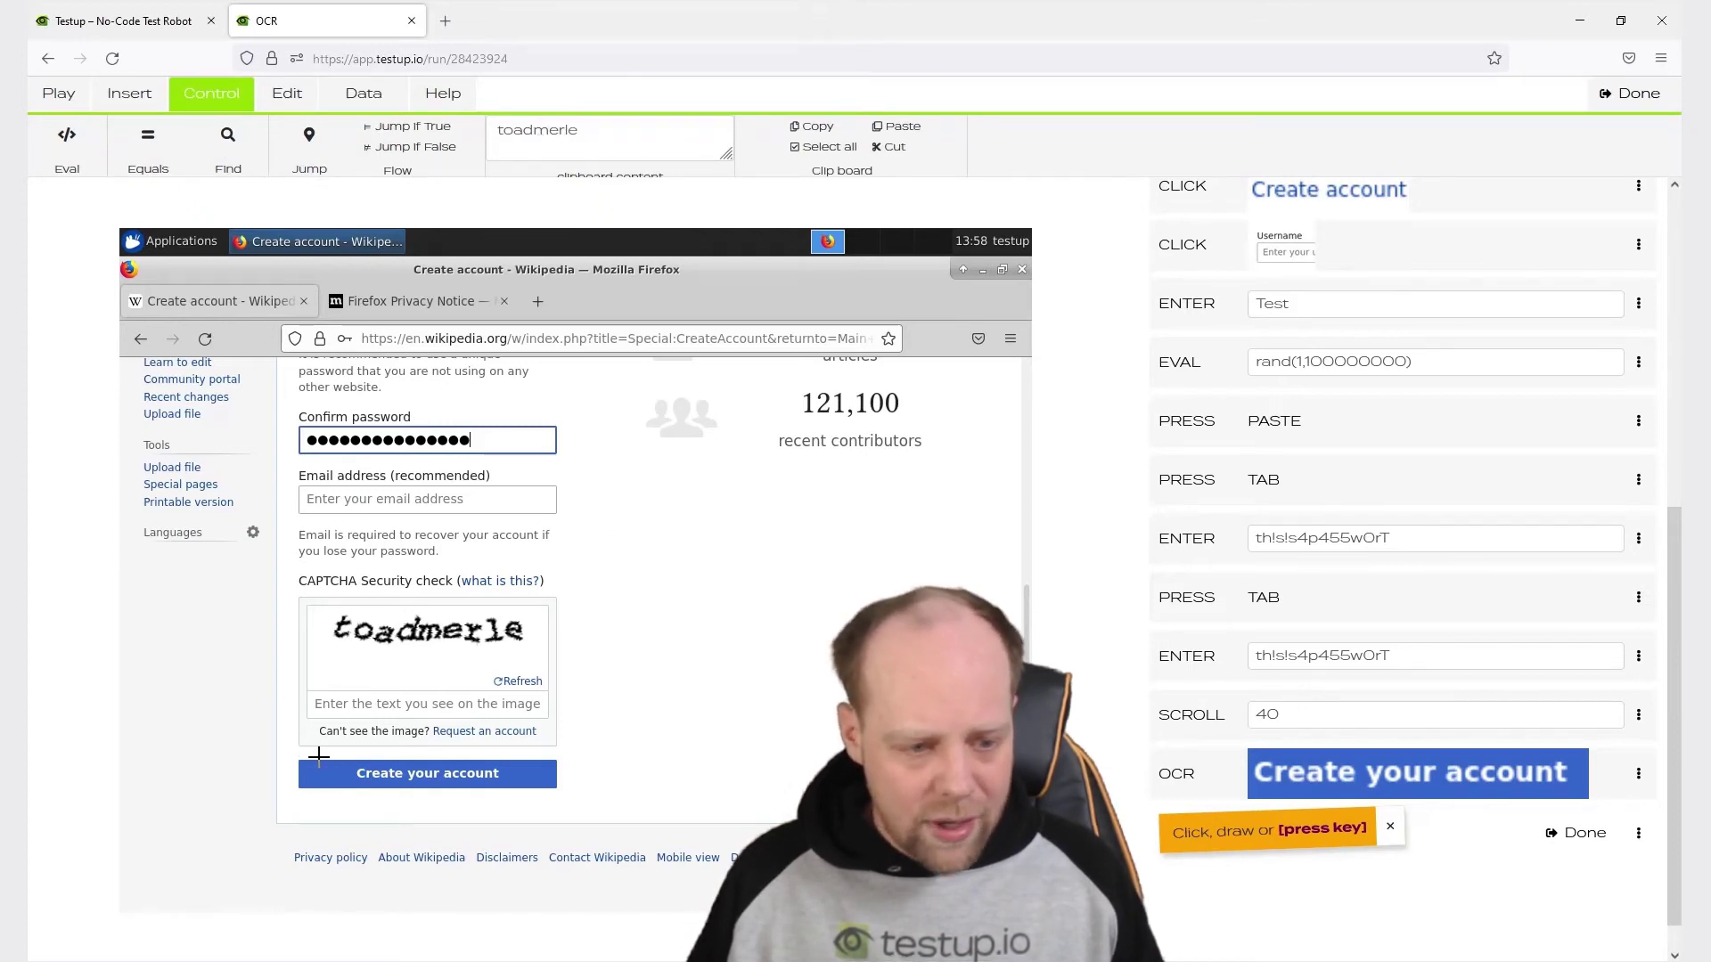
# Record a click into the CAPTCHA field and paste 'toadmerle' into it.
pyautogui.moveTo(303, 694); pyautogui.dragTo(394, 720)
pyautogui.click(350, 712)
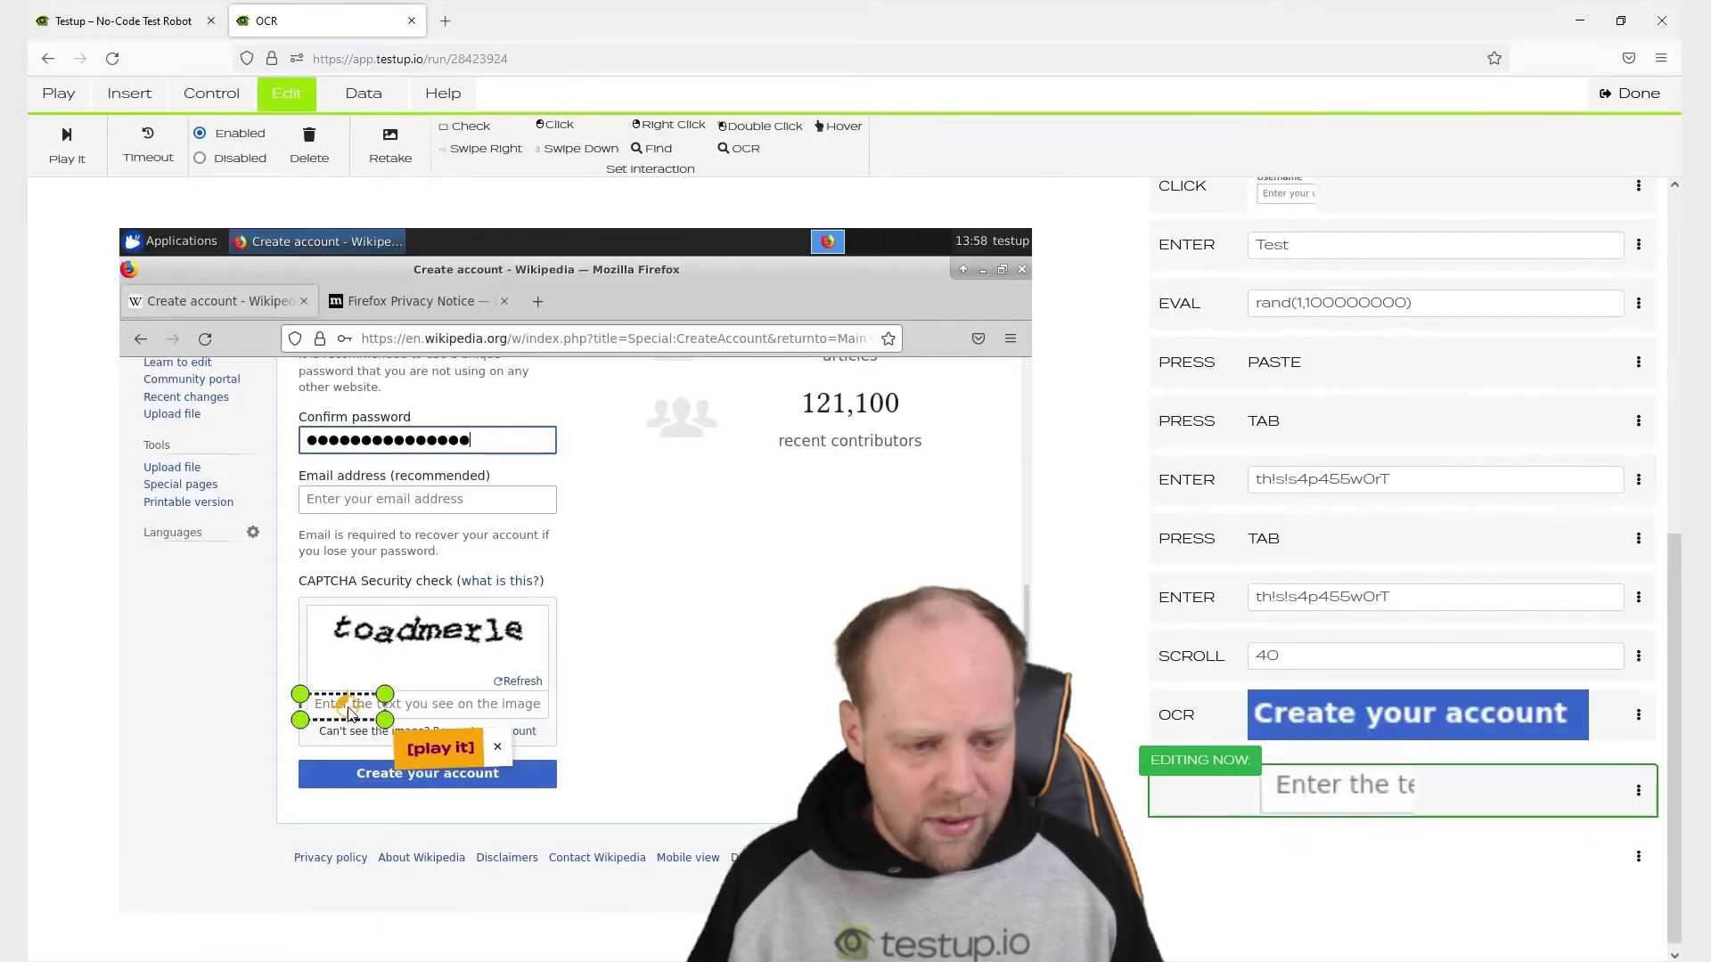
pyautogui.click(1324, 845)
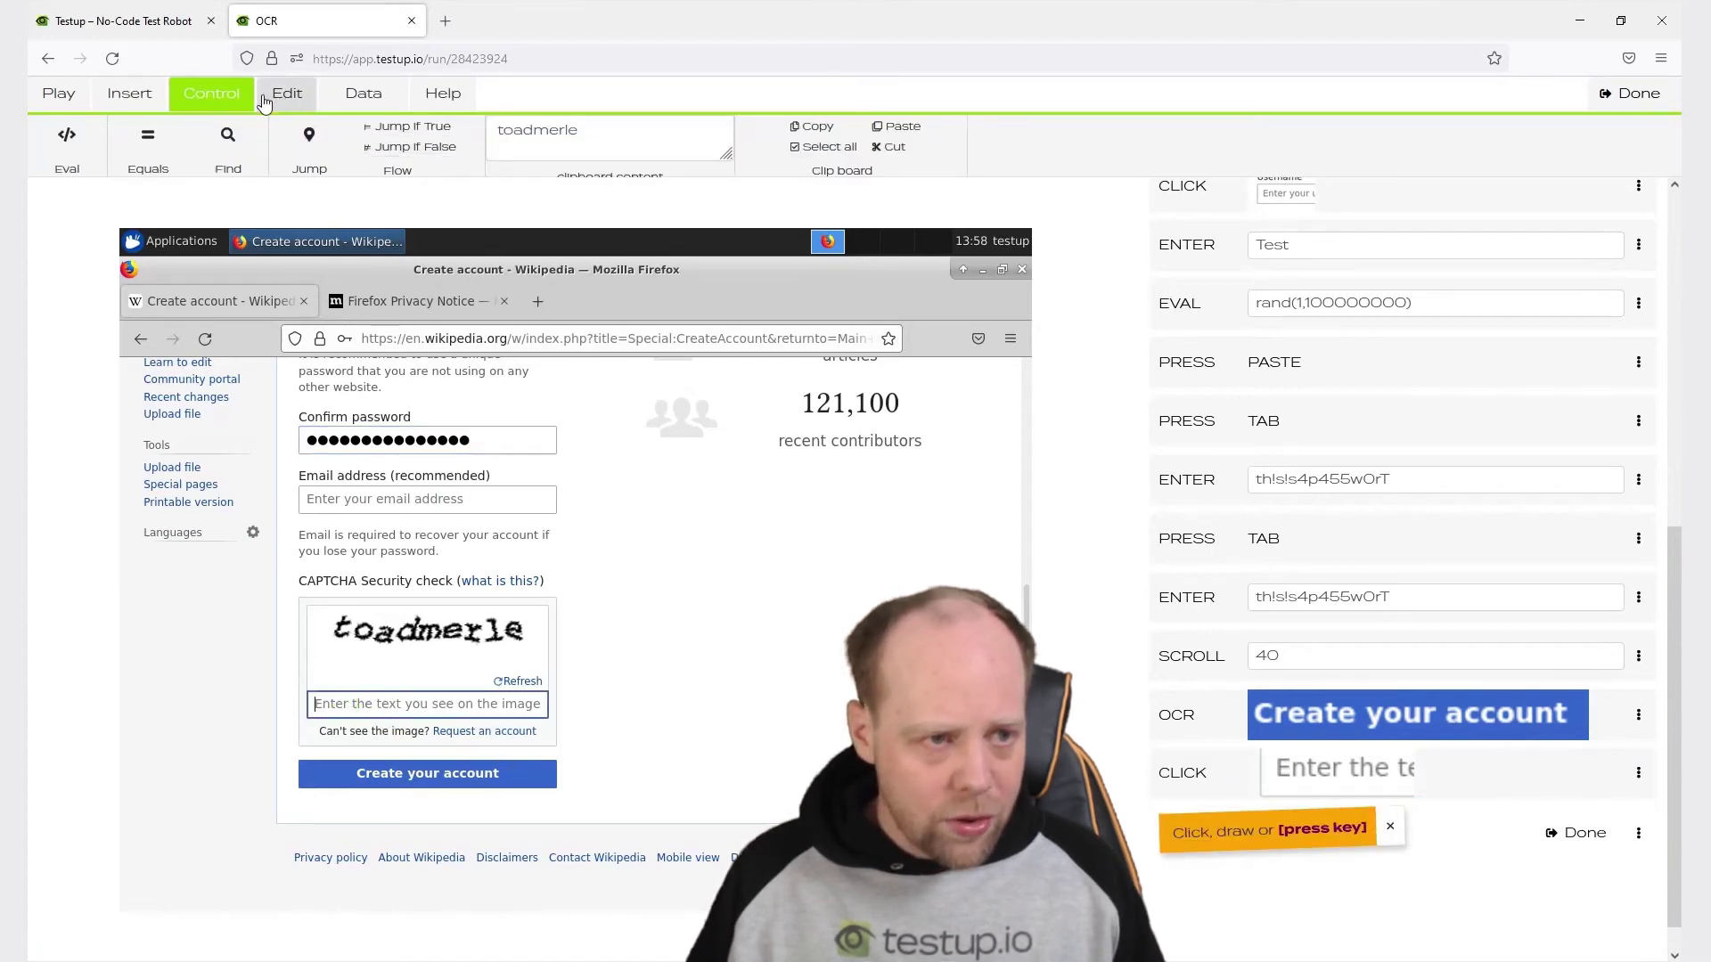
pyautogui.click(130, 92)
pyautogui.click(375, 145)
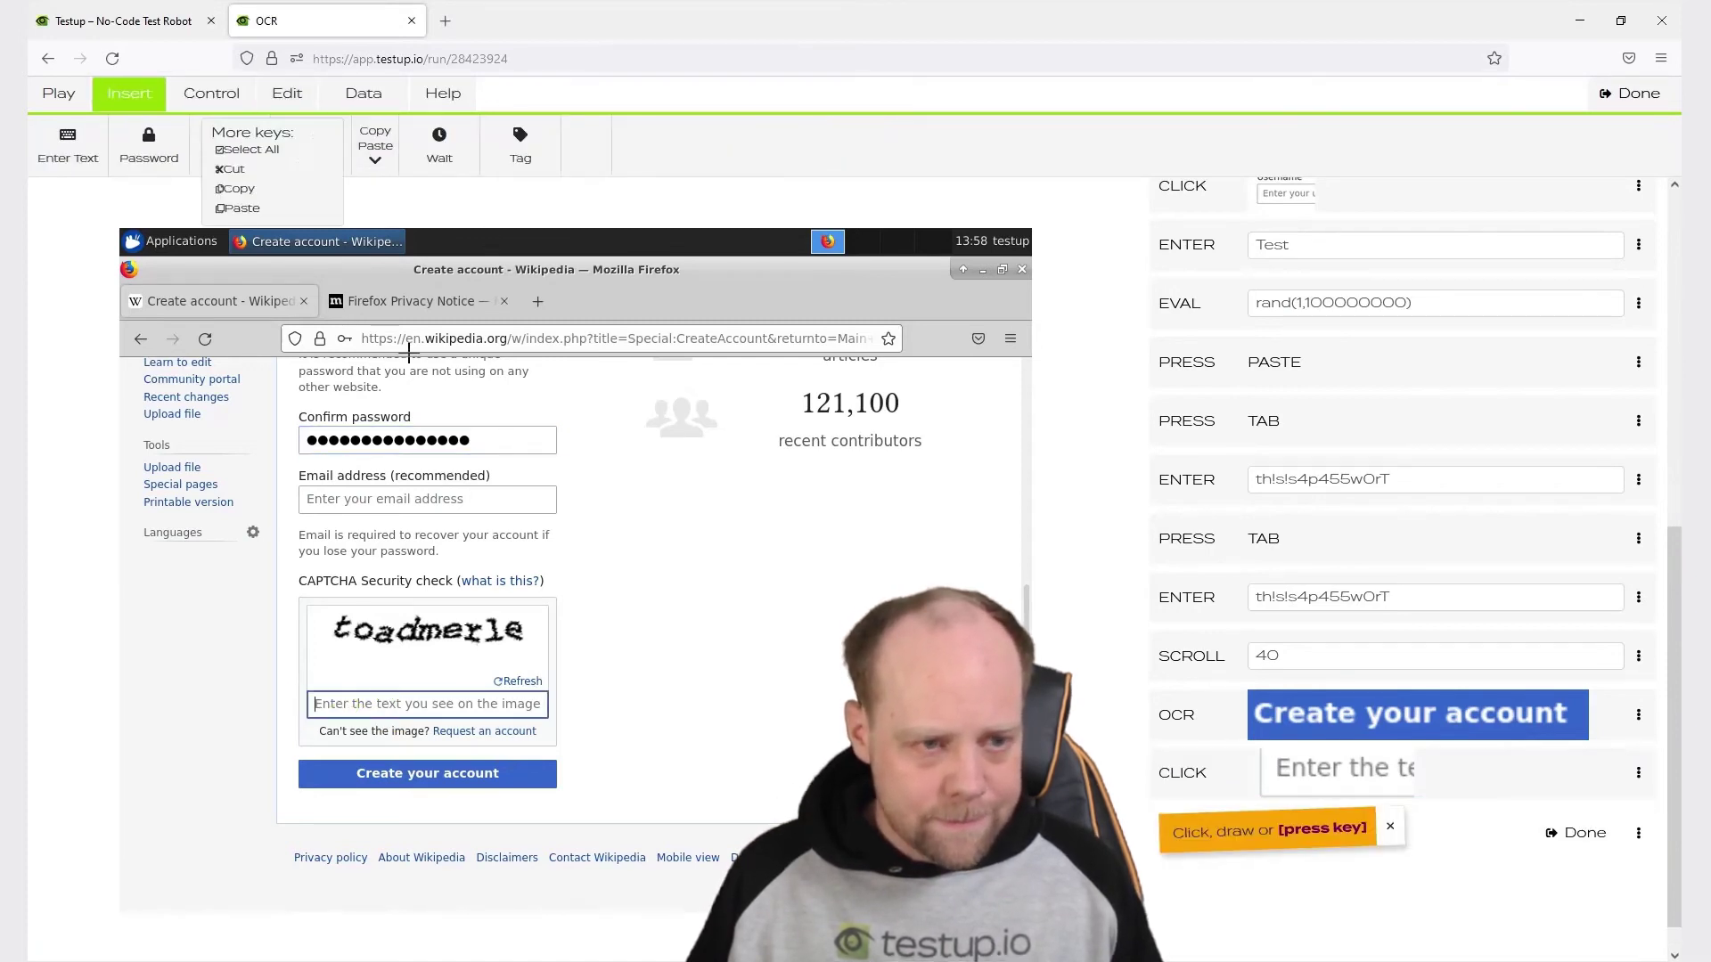
pyautogui.click(239, 208)
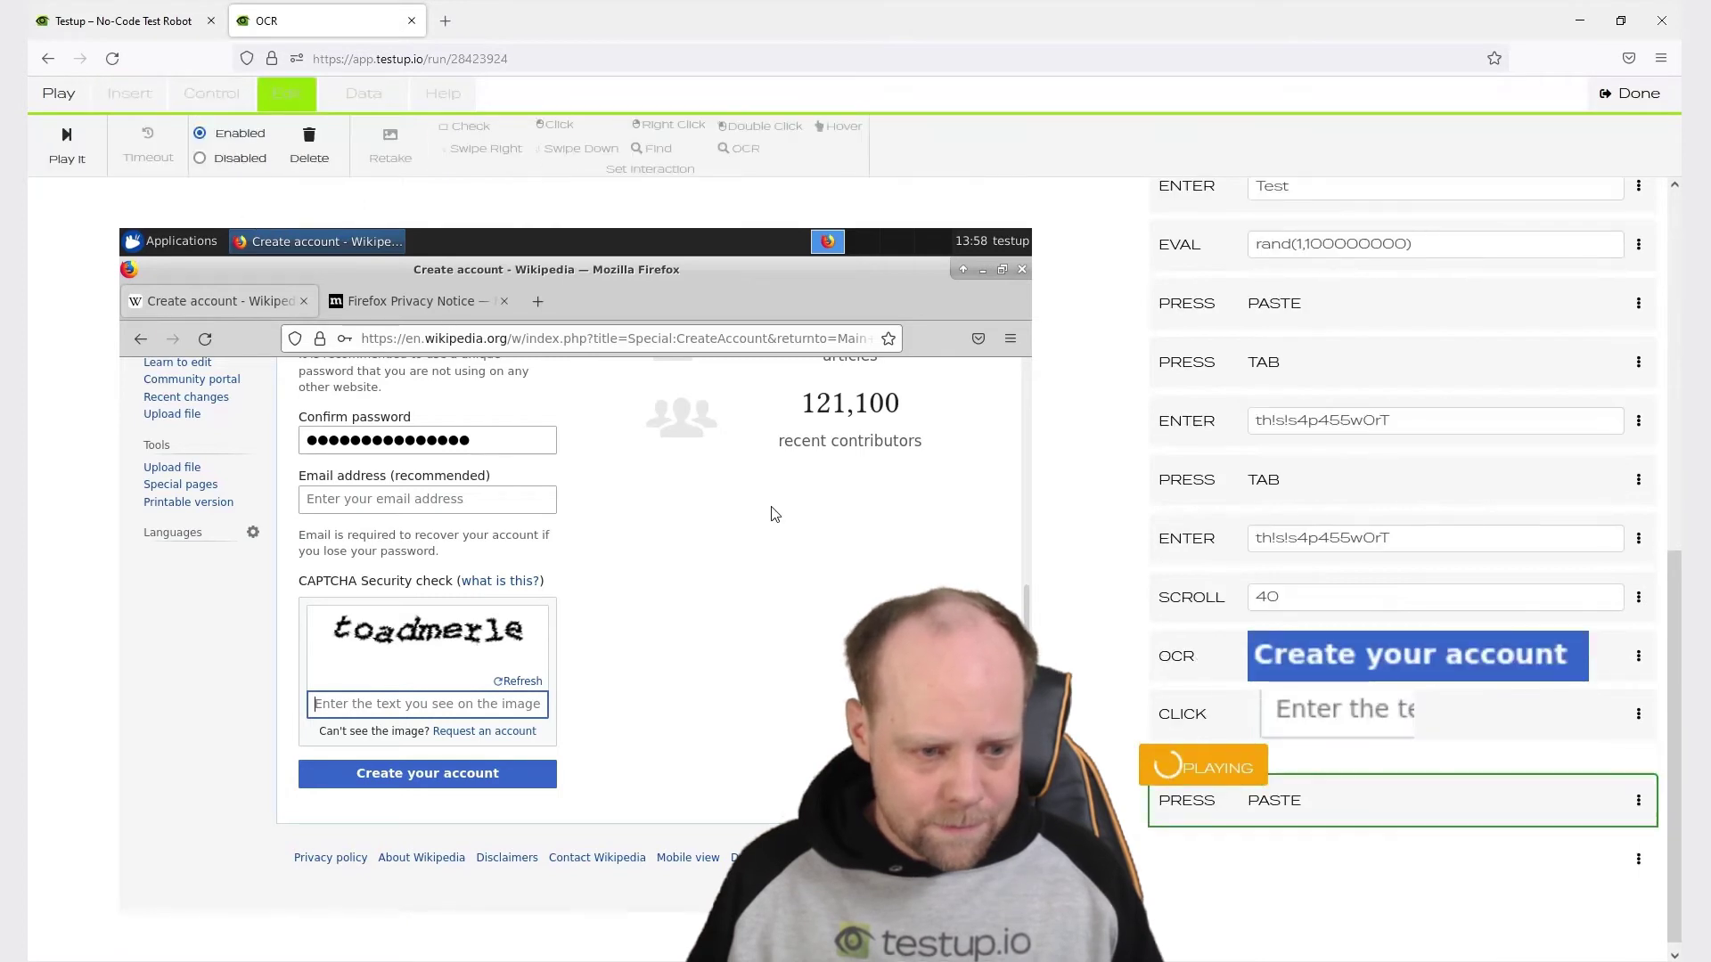
# Record a click on the 'Create your account' button to submit the form.
pyautogui.click(361, 768)
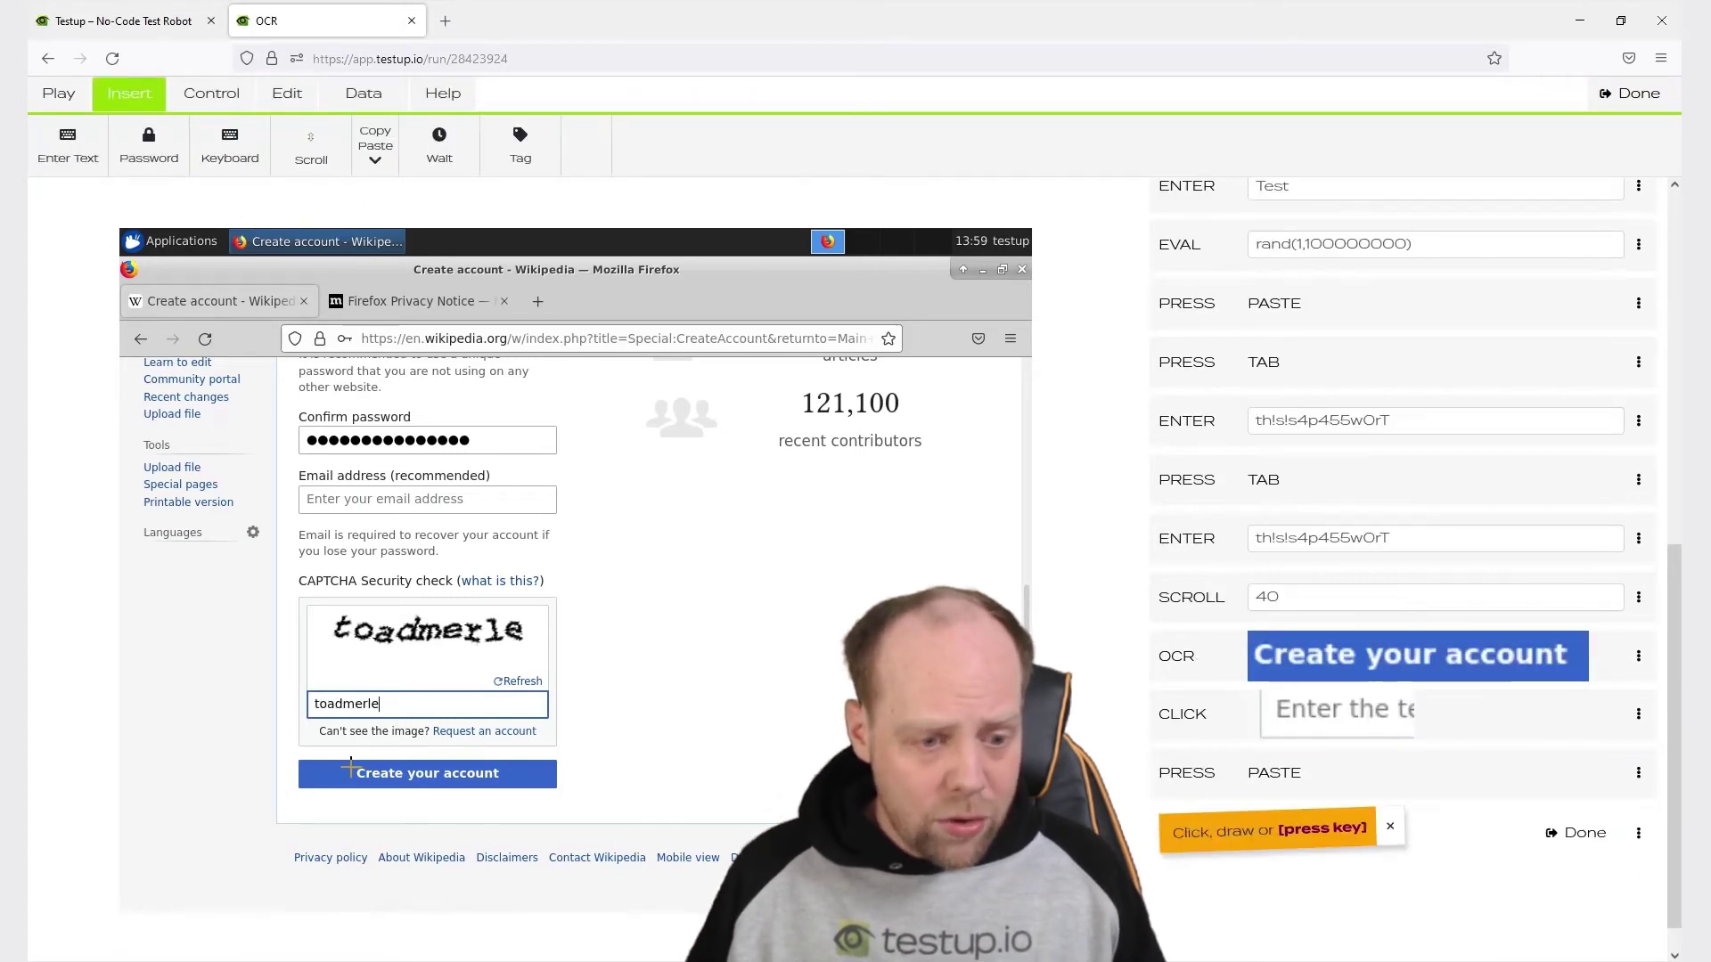
pyautogui.moveTo(349, 765); pyautogui.dragTo(507, 784)
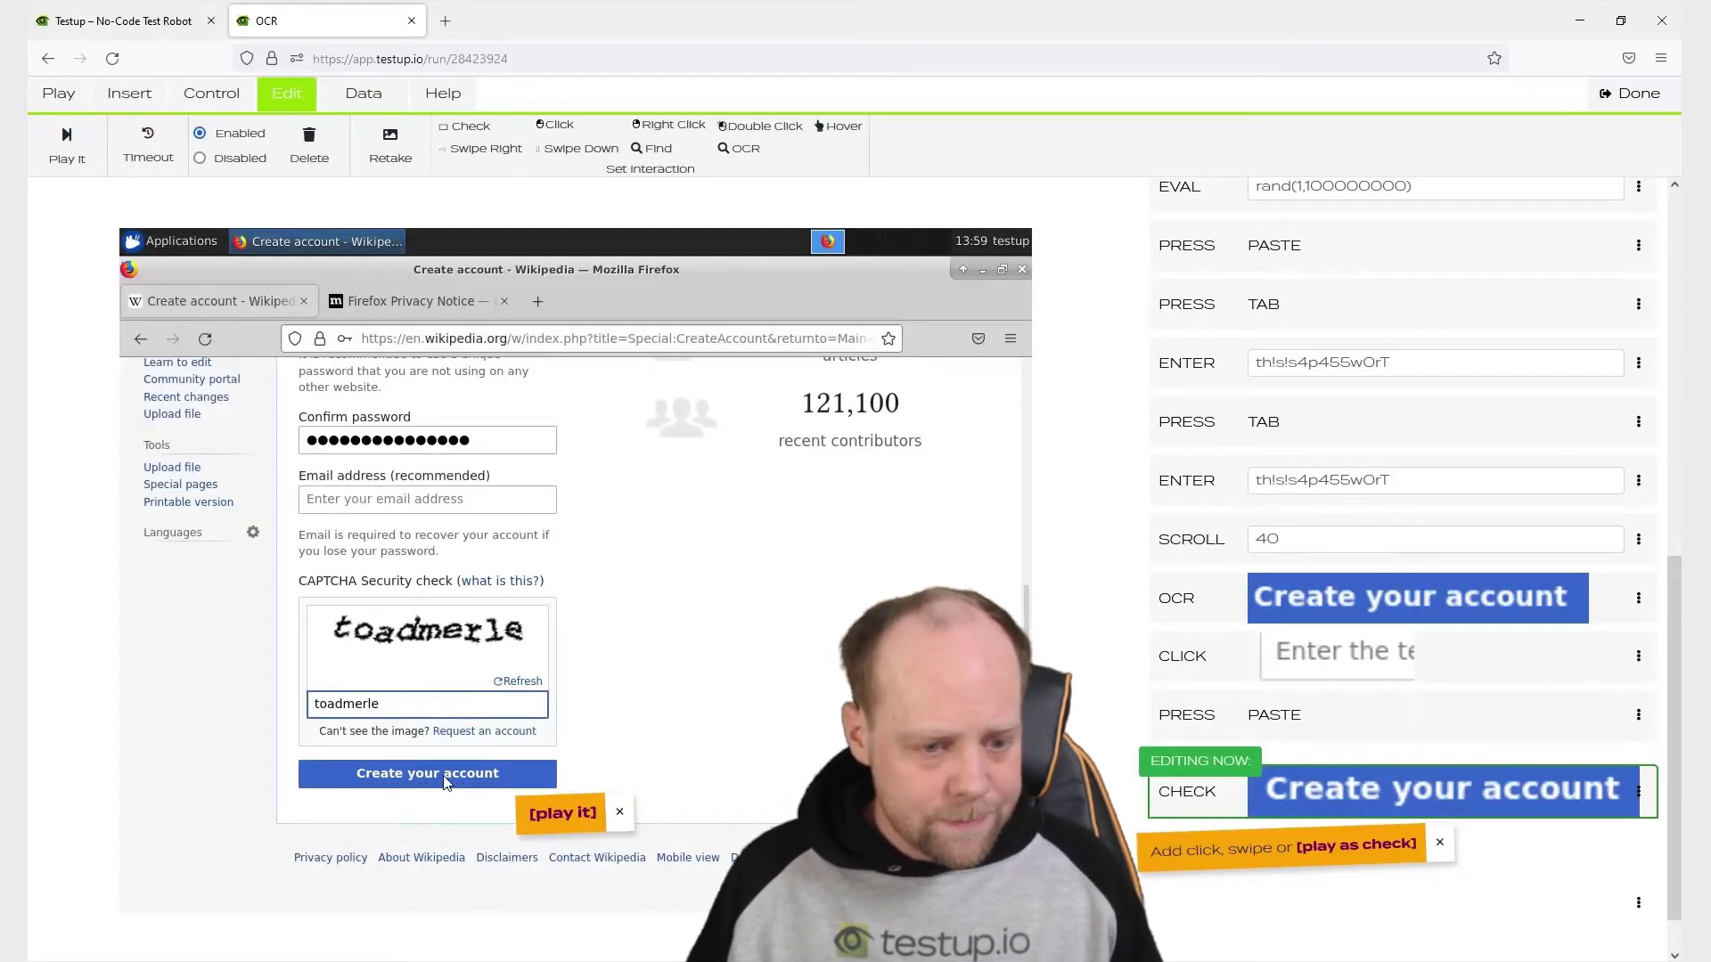
pyautogui.click(444, 776)
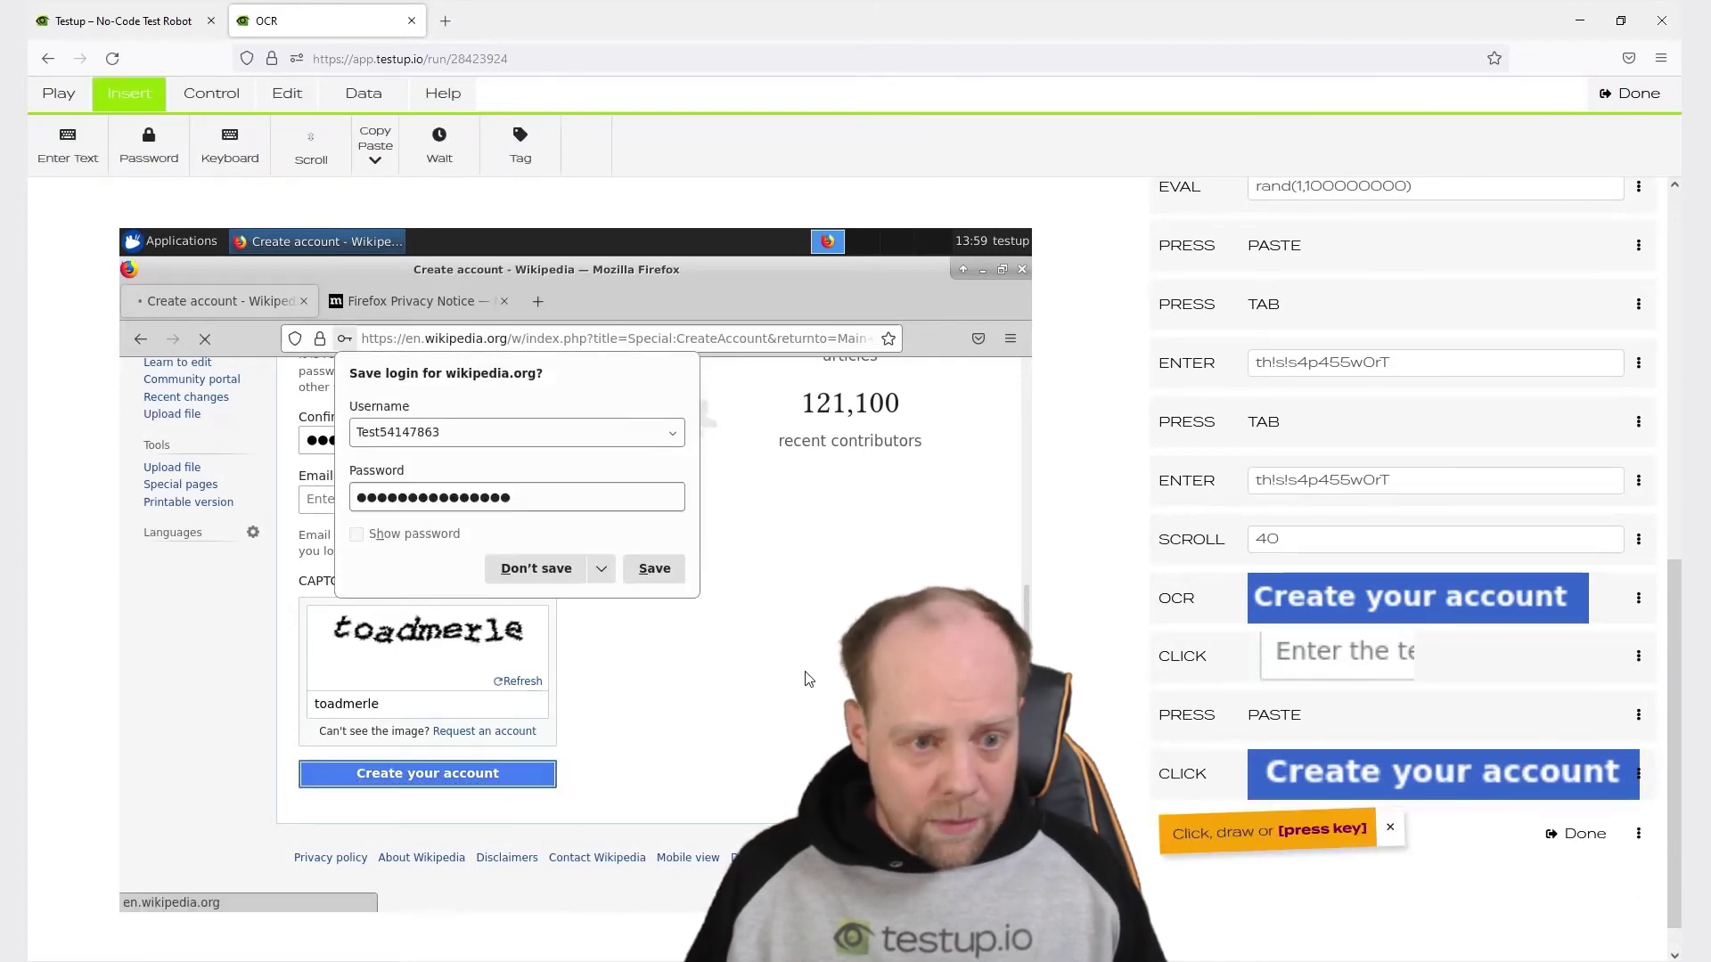
# Record dismissing Firefox's save-login prompt via Don't save's menu and Never save.
pyautogui.moveTo(543, 575); pyautogui.dragTo(605, 579)
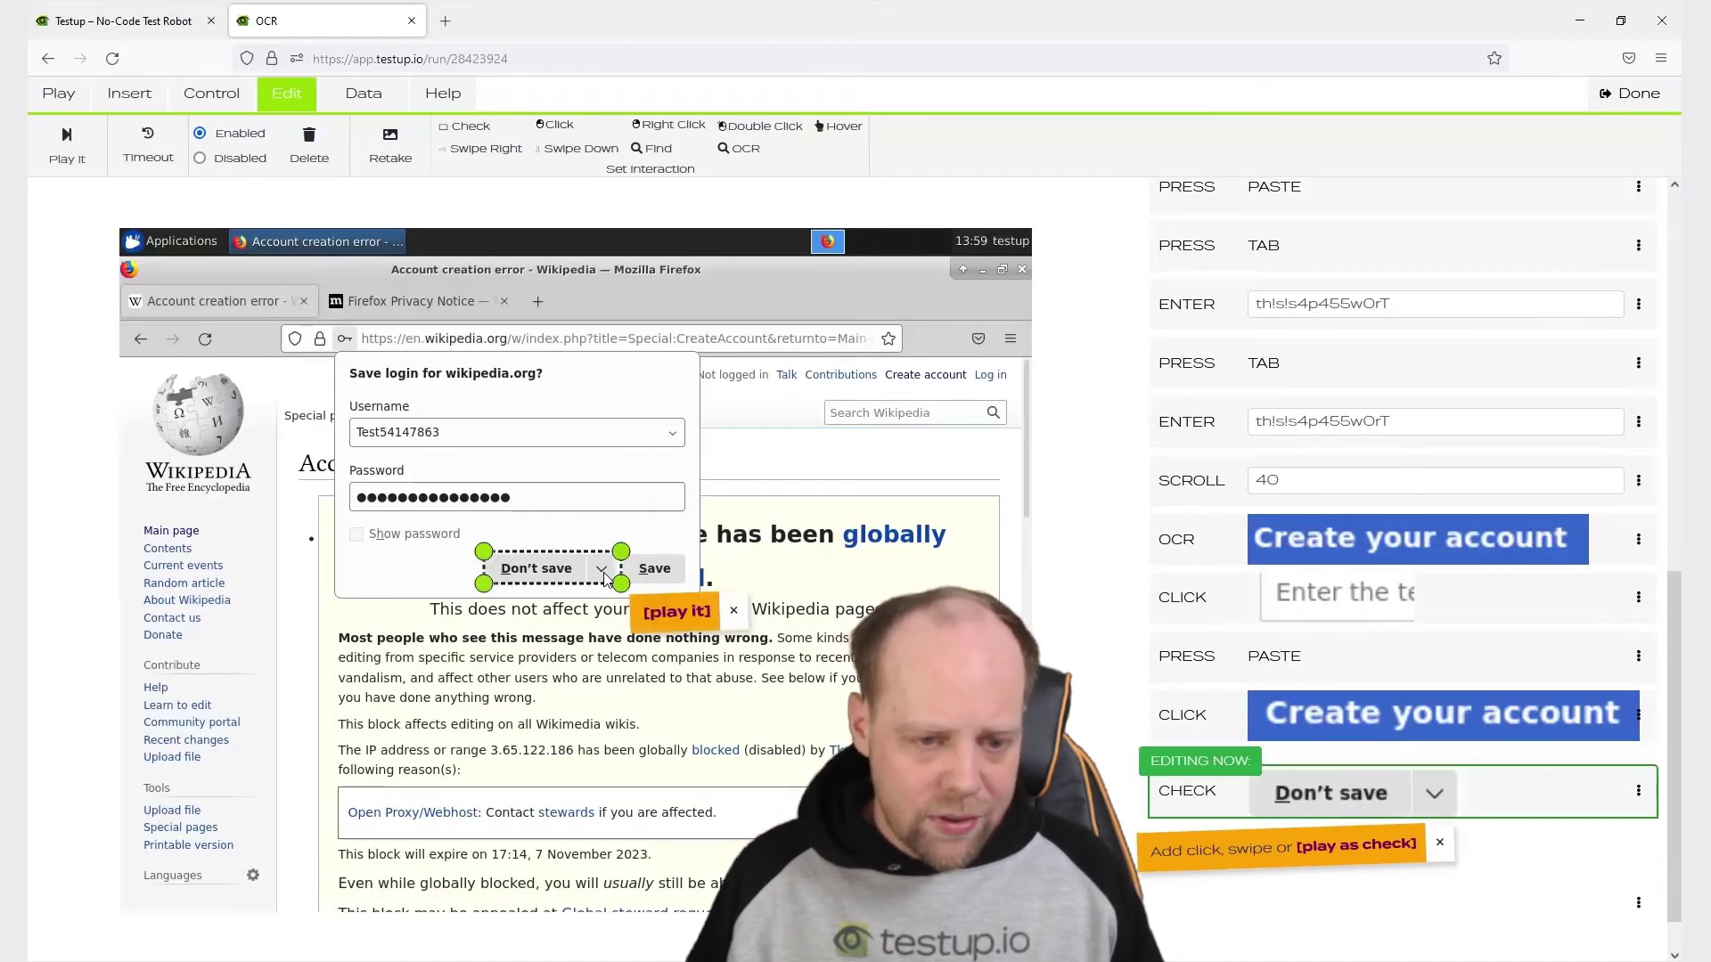
pyautogui.click(511, 585)
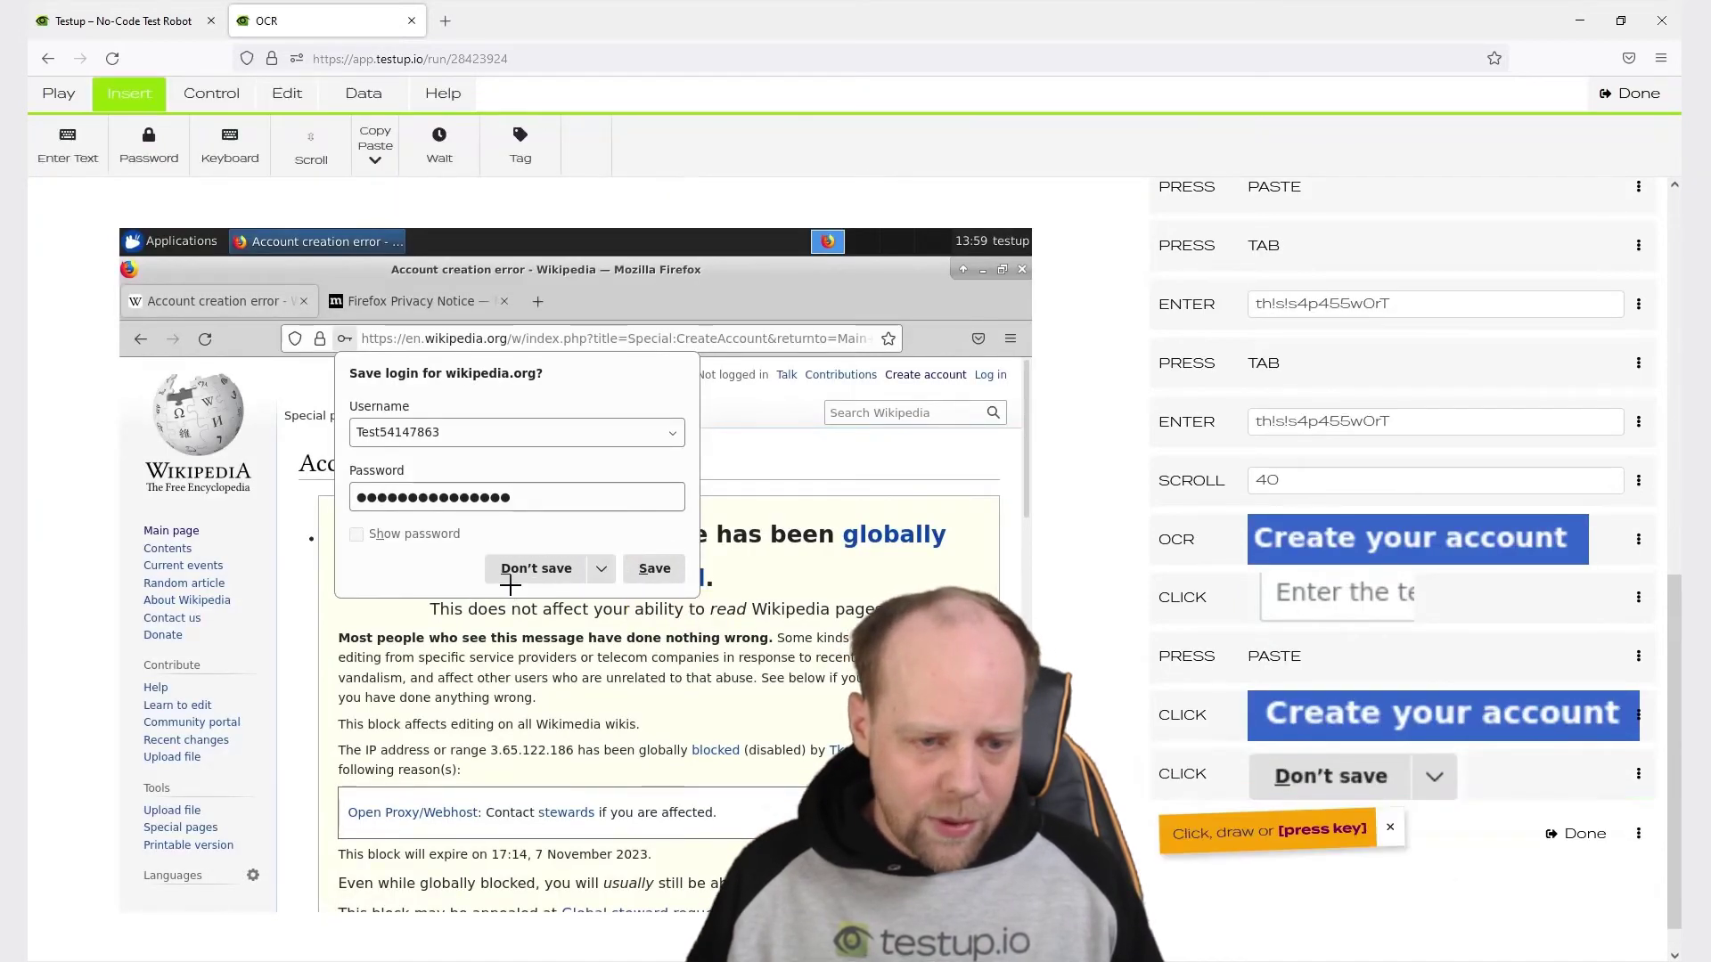
pyautogui.moveTo(520, 584); pyautogui.dragTo(610, 605)
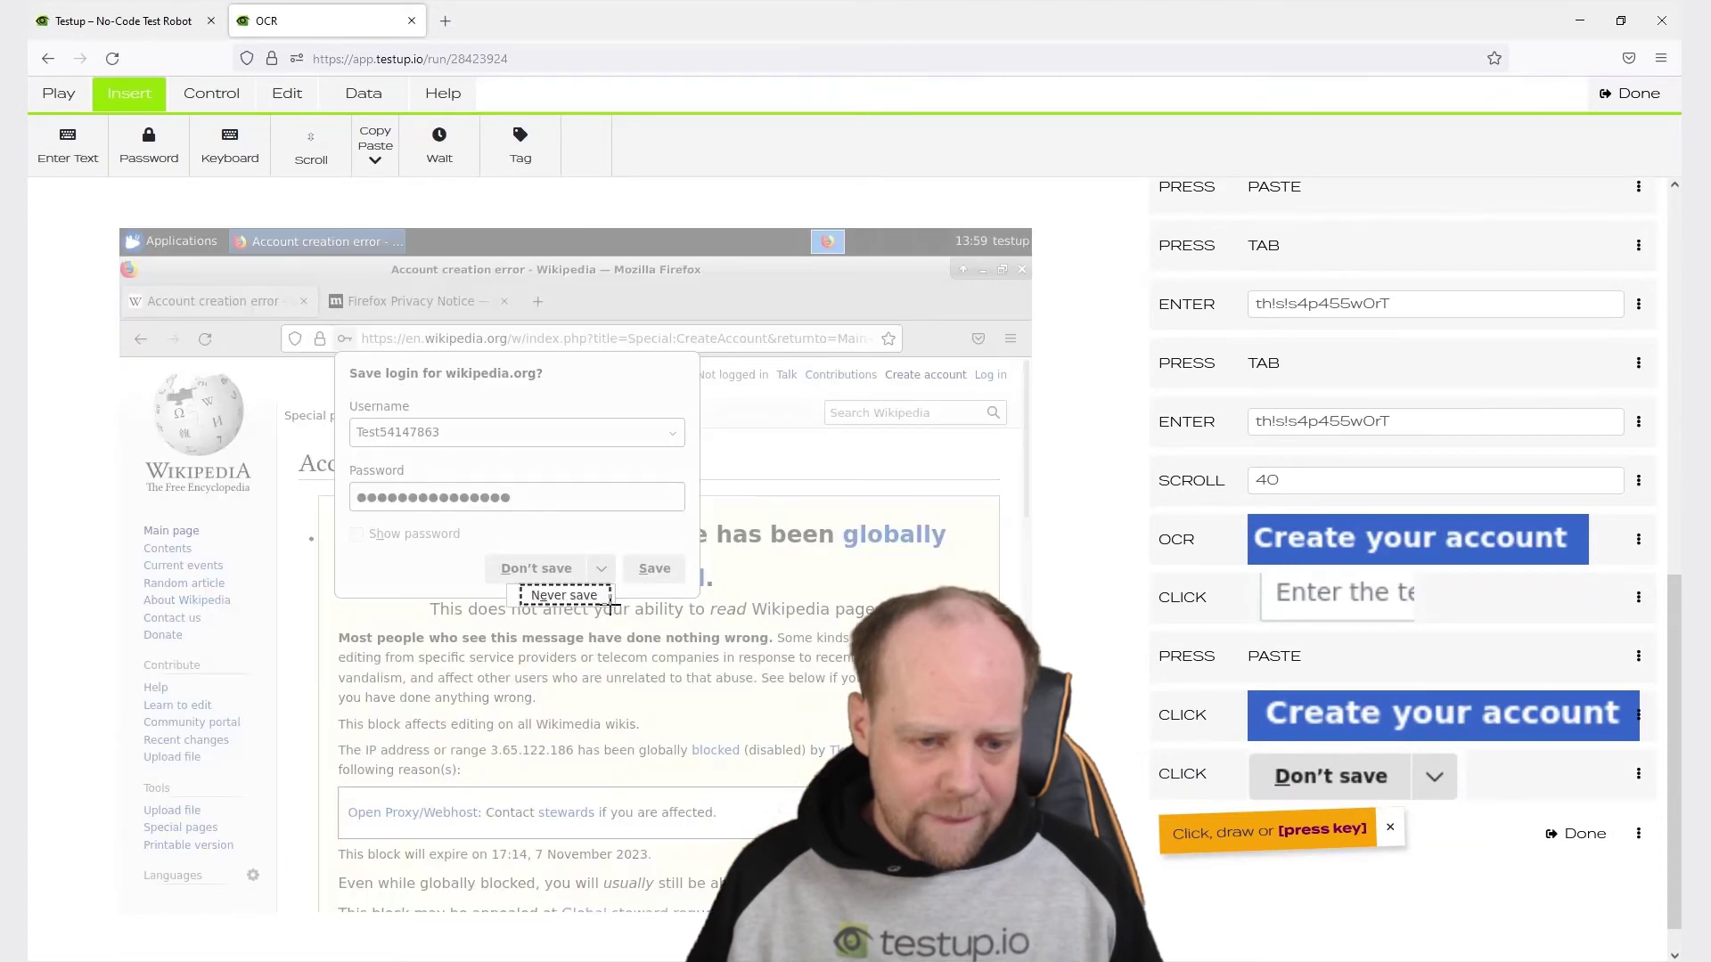
pyautogui.click(571, 599)
pyautogui.click(673, 631)
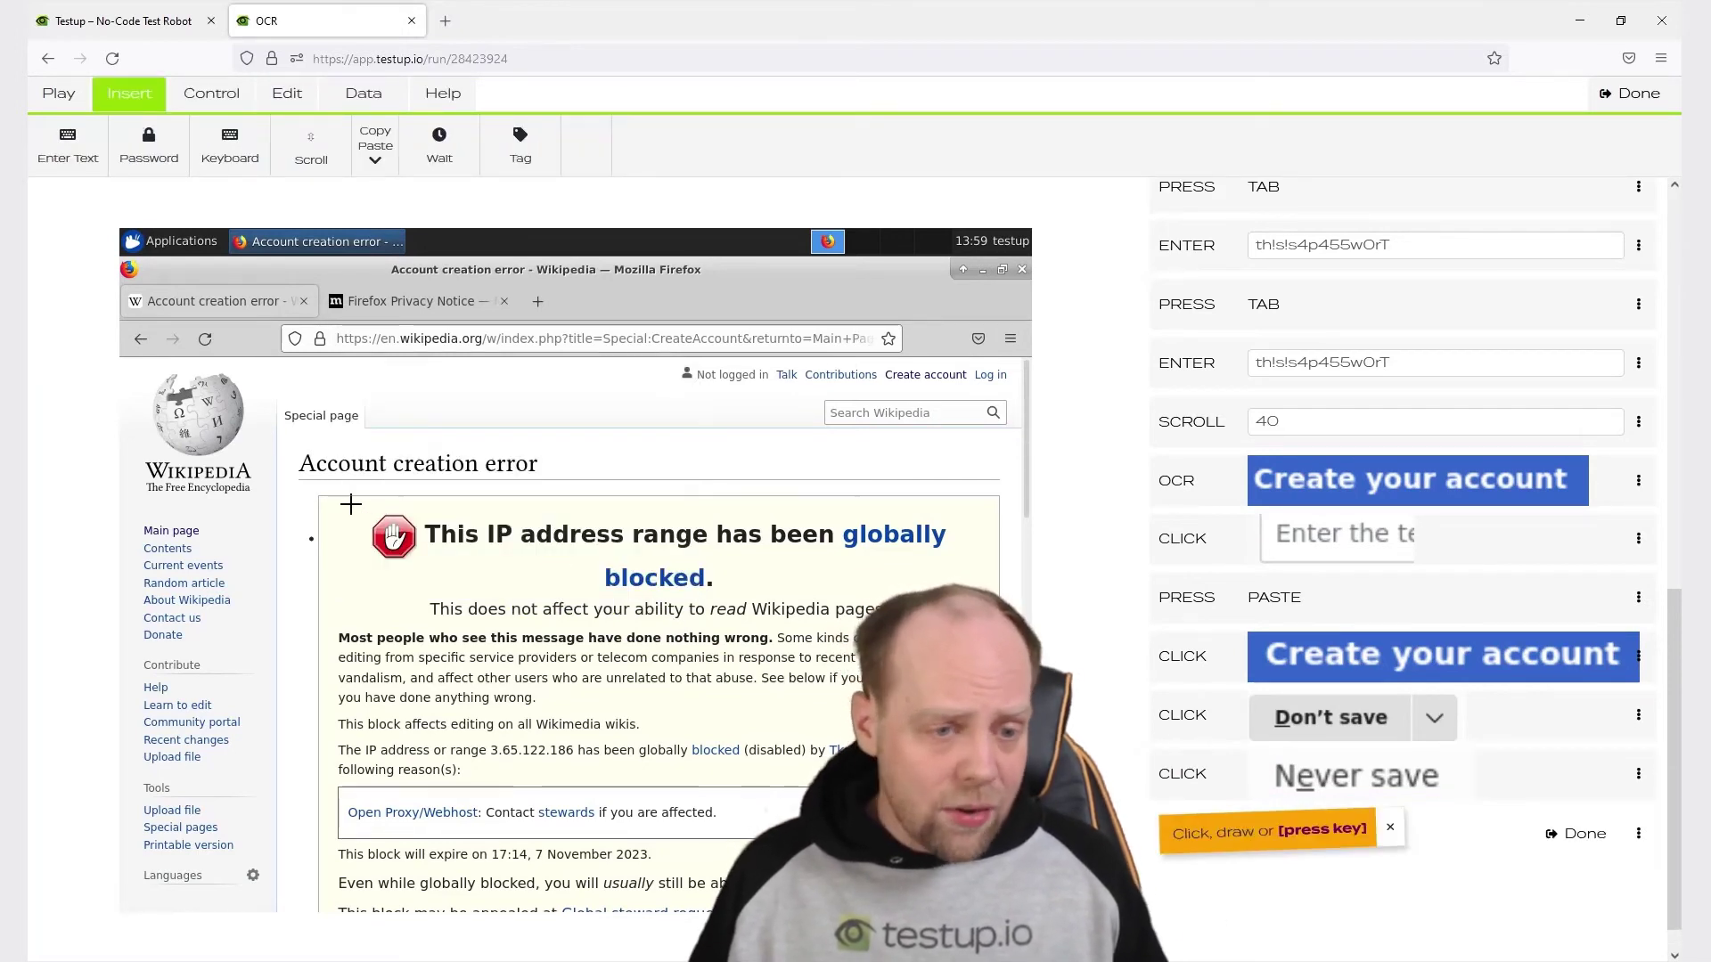
# Add a final check on the 'IP address range globally blocked' notice and finish editing.
pyautogui.moveTo(352, 500); pyautogui.dragTo(652, 564)
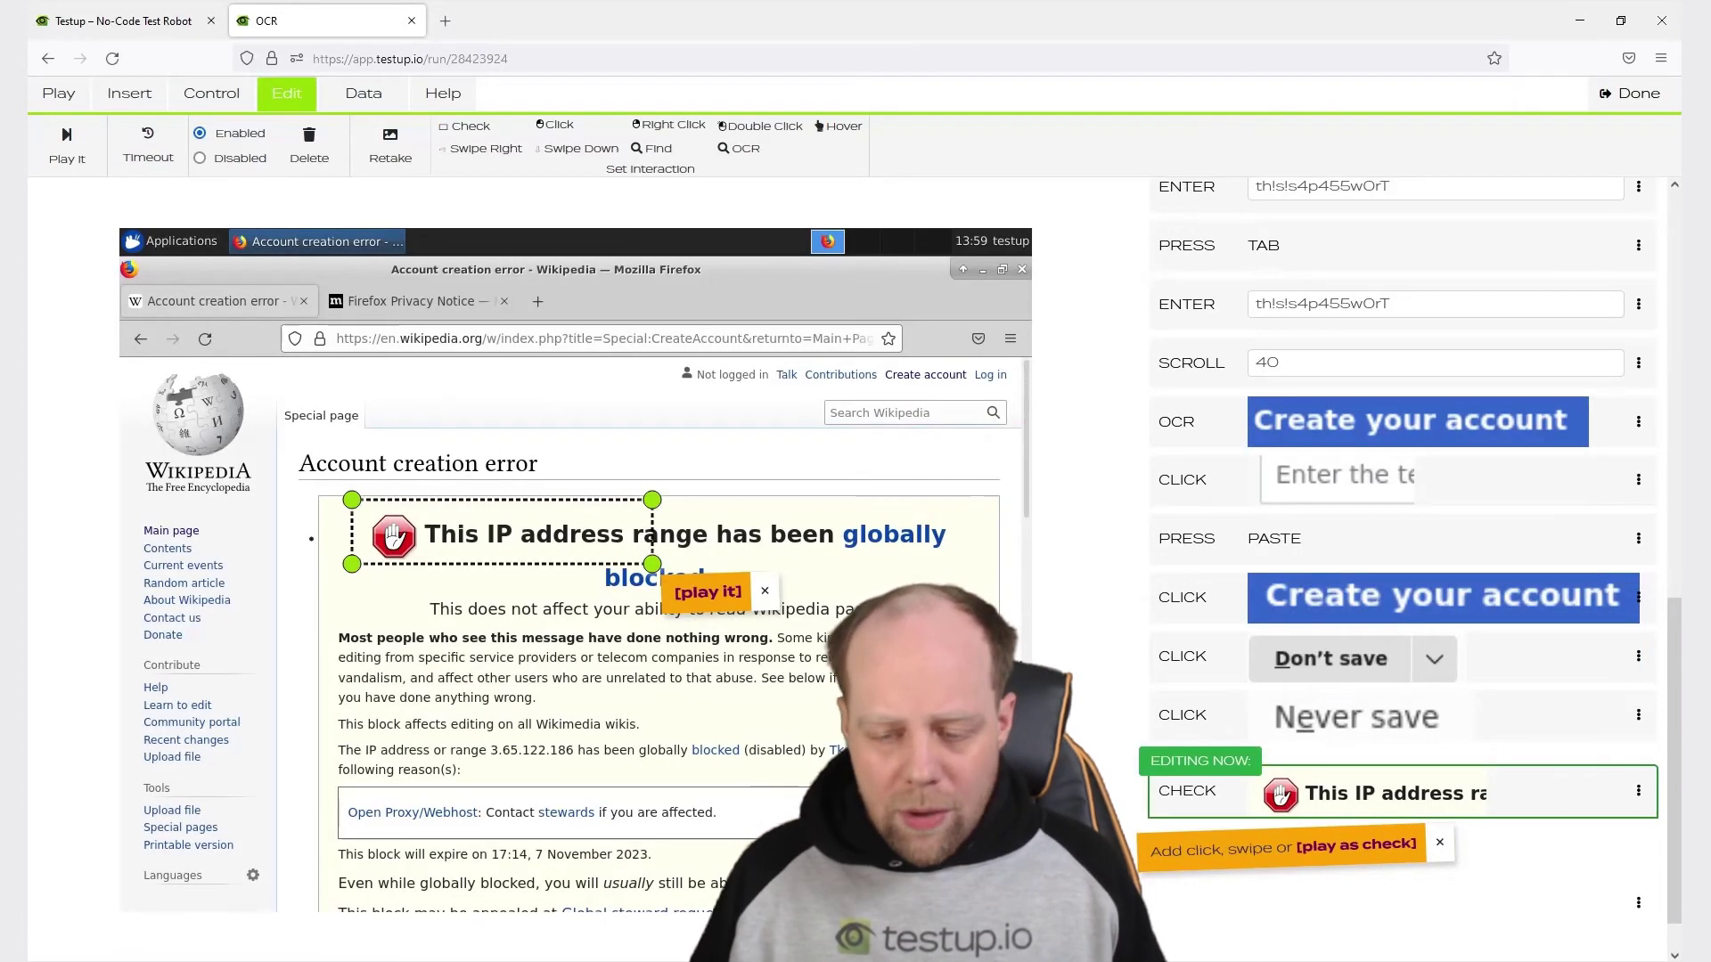
pyautogui.click(1372, 847)
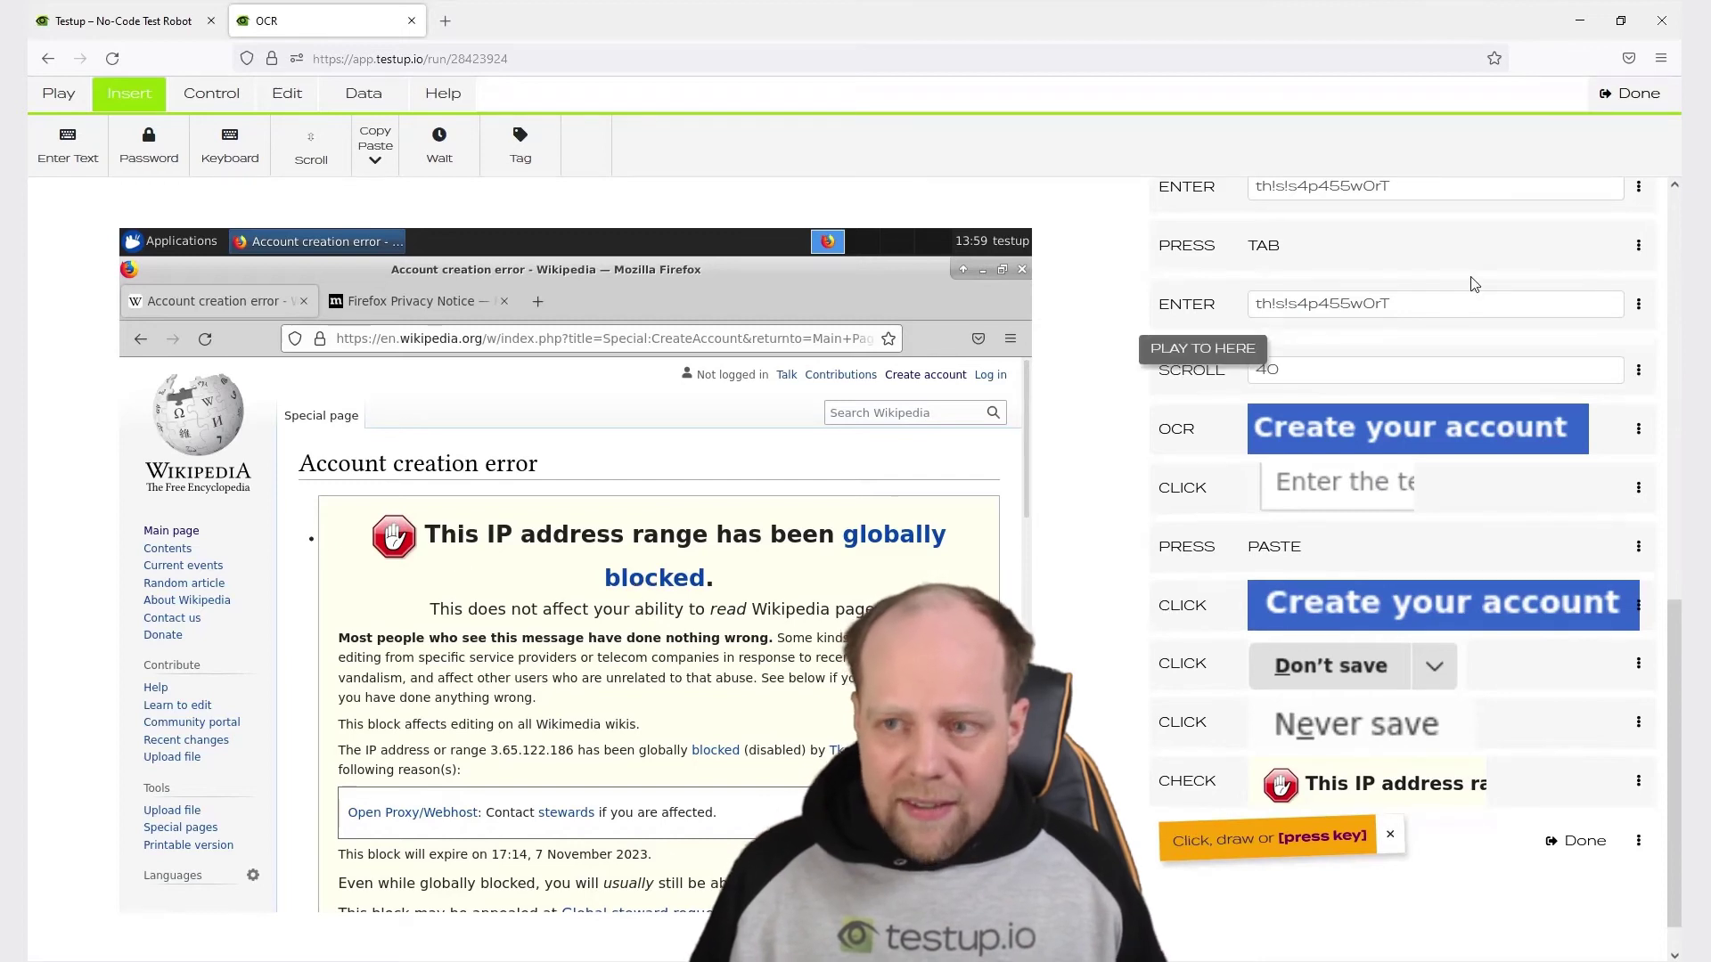
pyautogui.click(1623, 95)
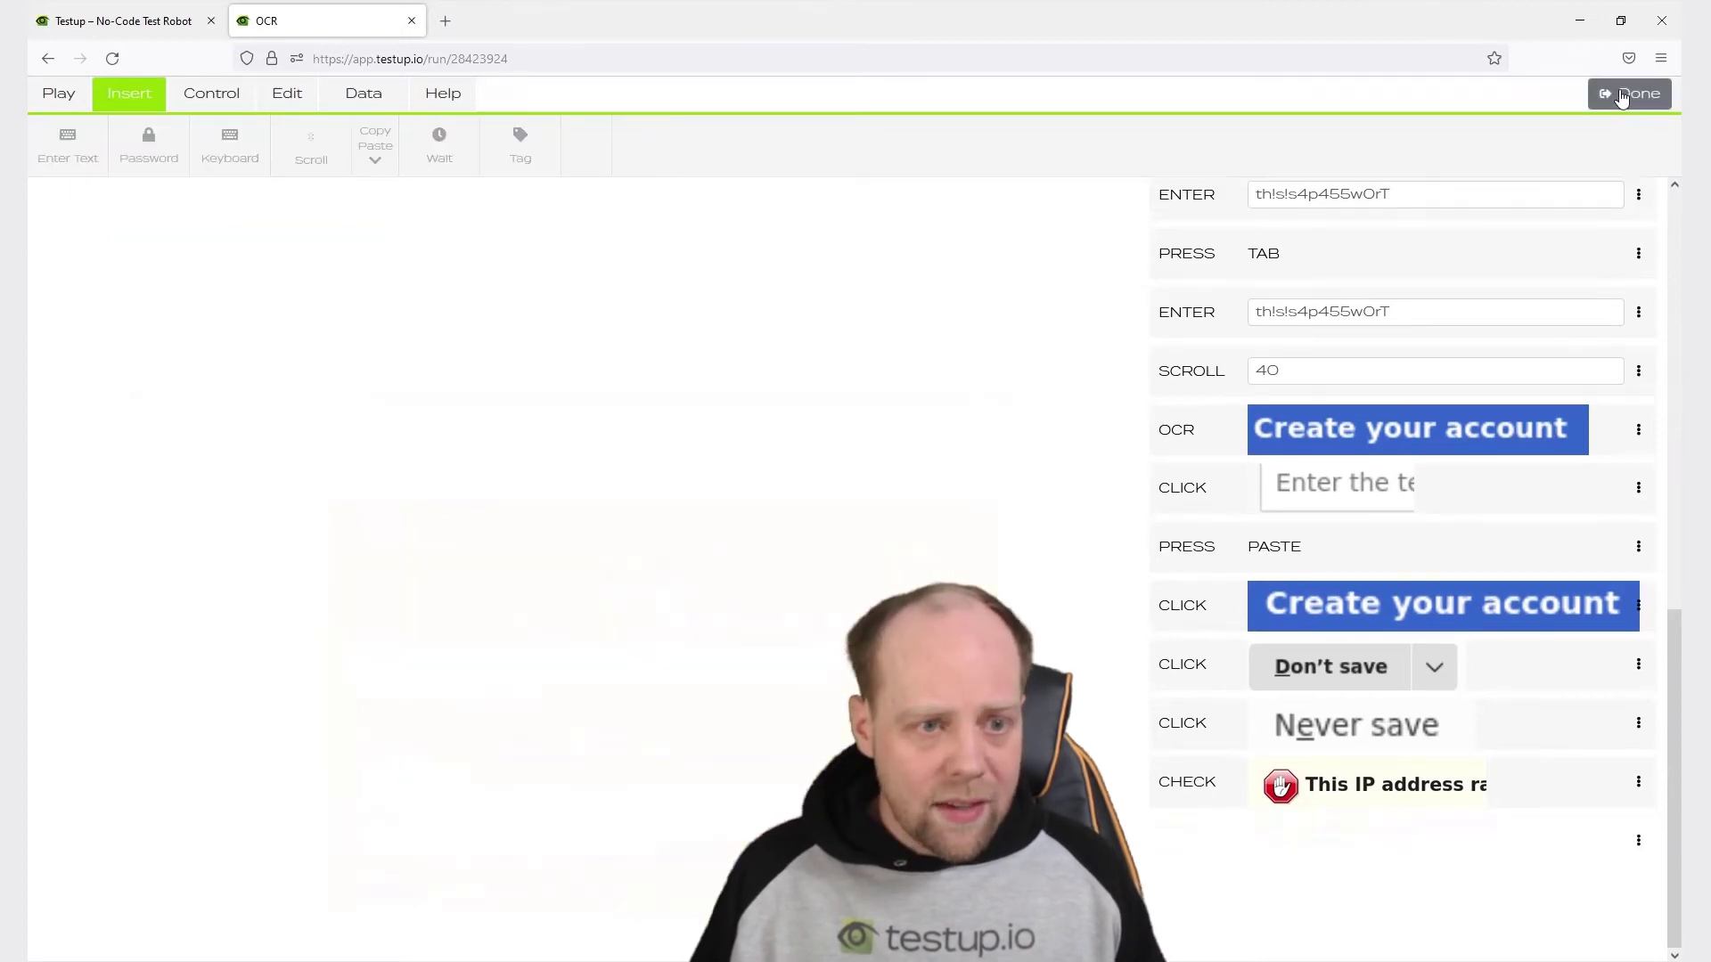
# Rerun the OCR test (passed in 00:31) and scrub its newest recording to the 'denatens' CAPTCHA entry.
pyautogui.click(1471, 125)
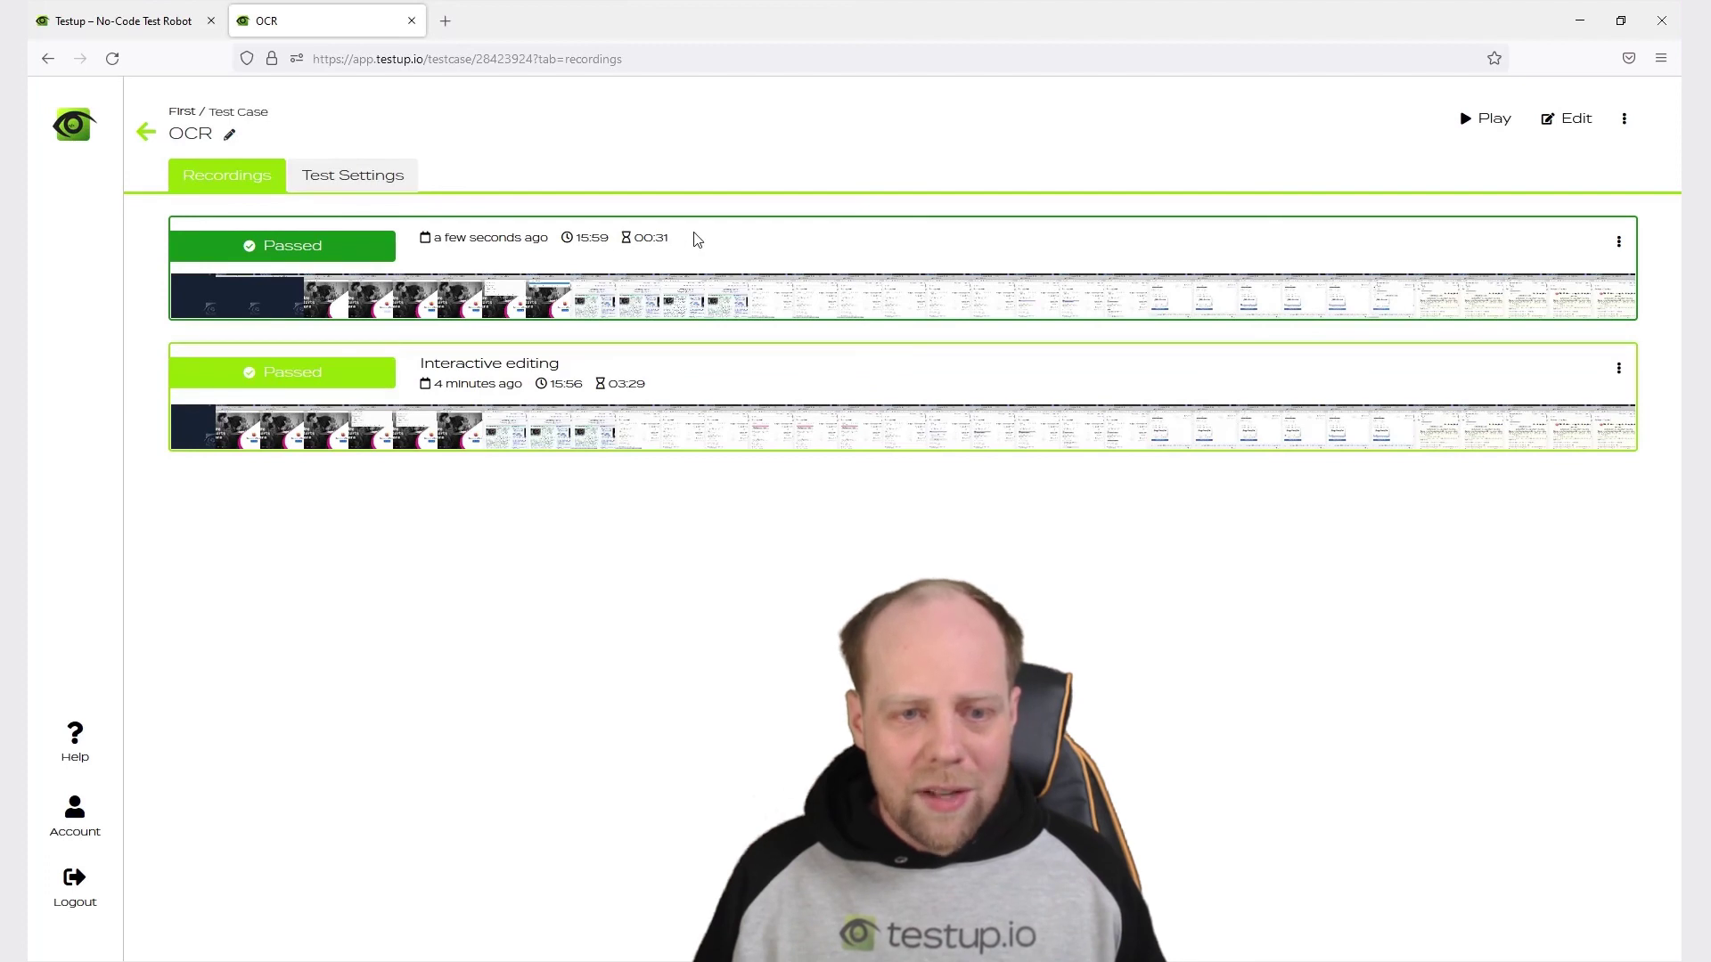
pyautogui.click(834, 251)
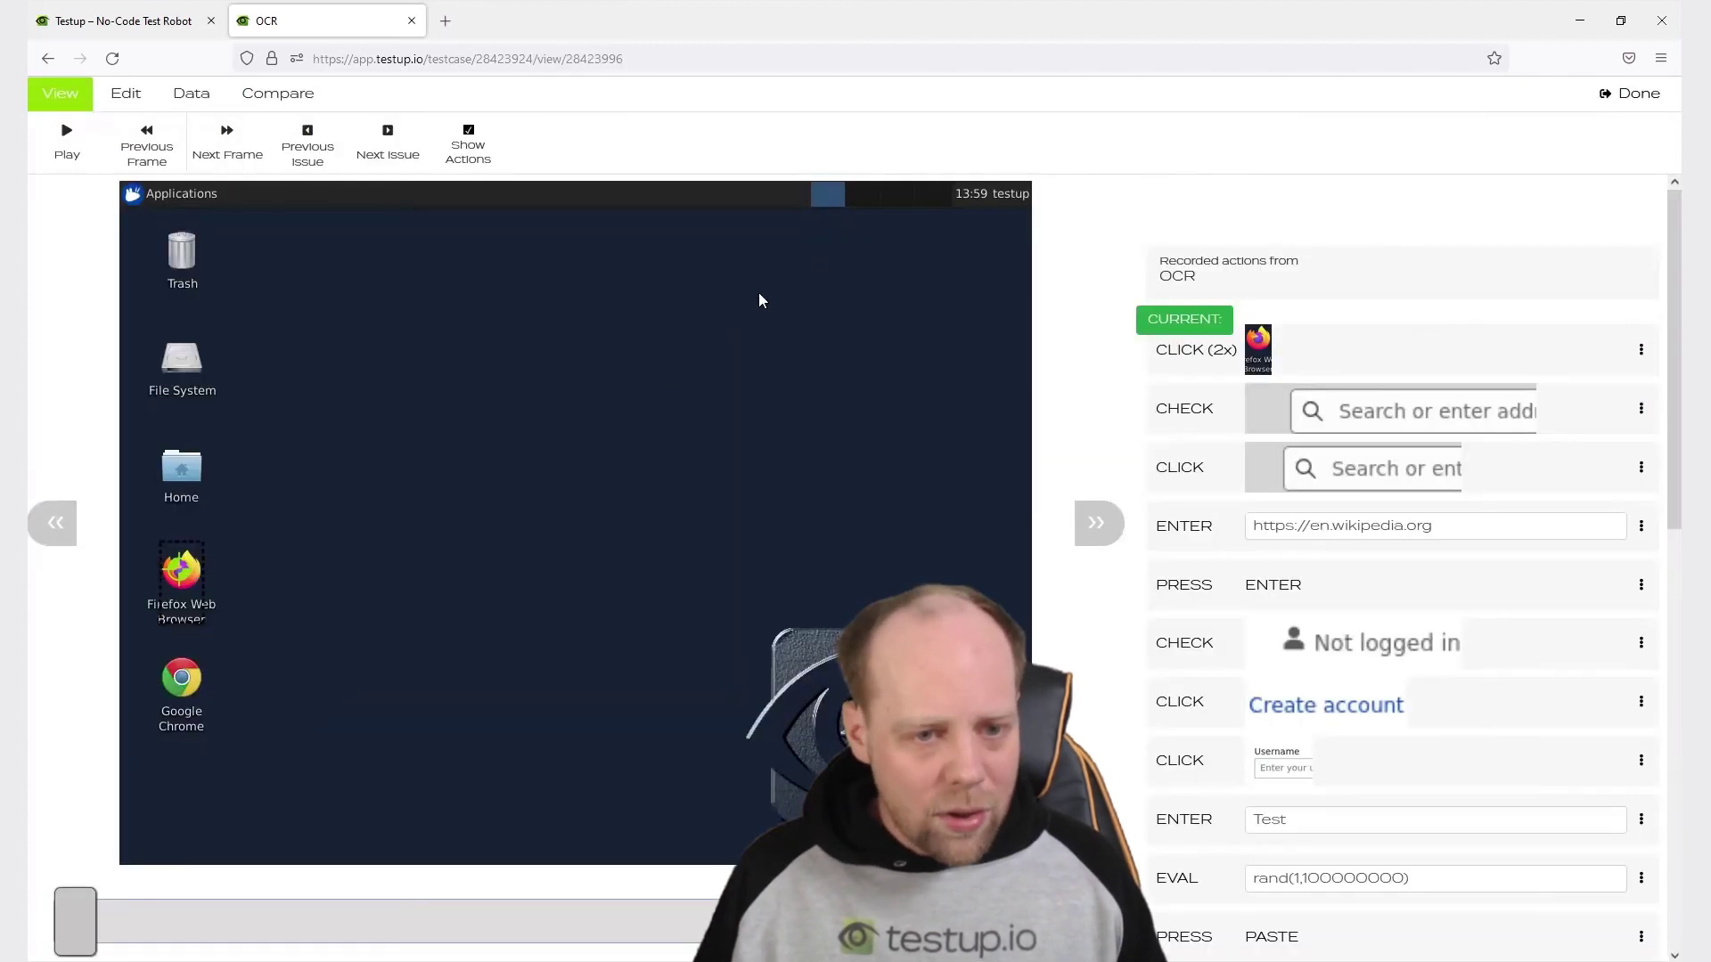
pyautogui.moveTo(95, 930); pyautogui.dragTo(907, 934)
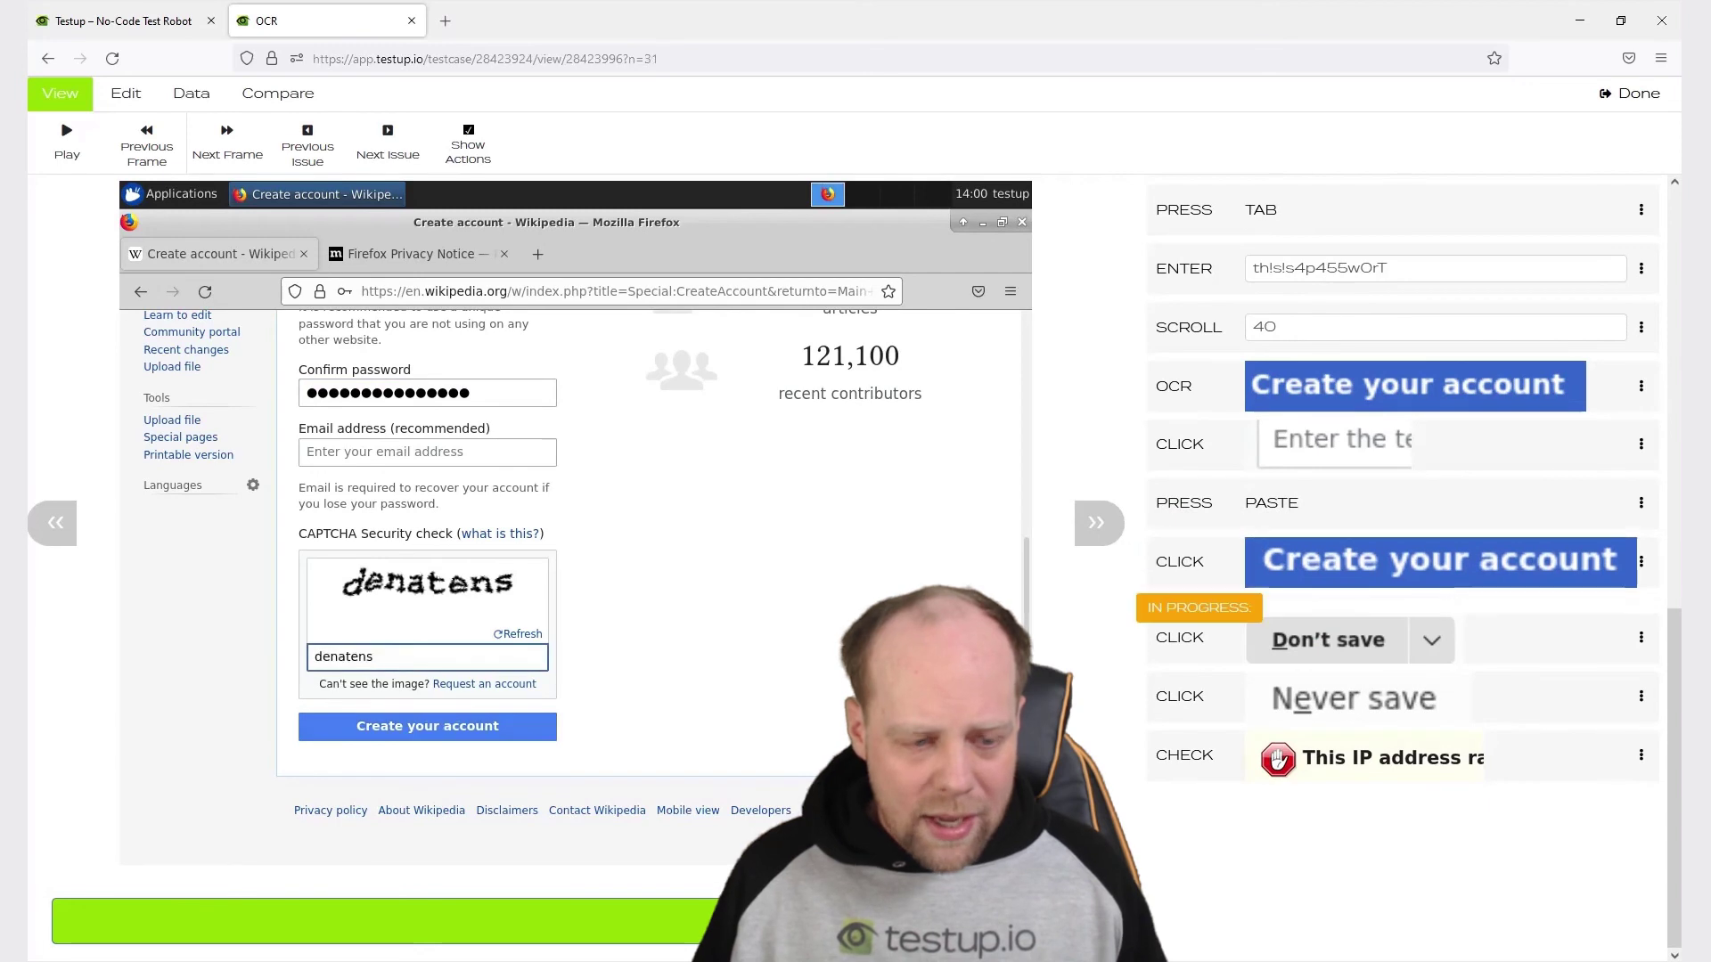